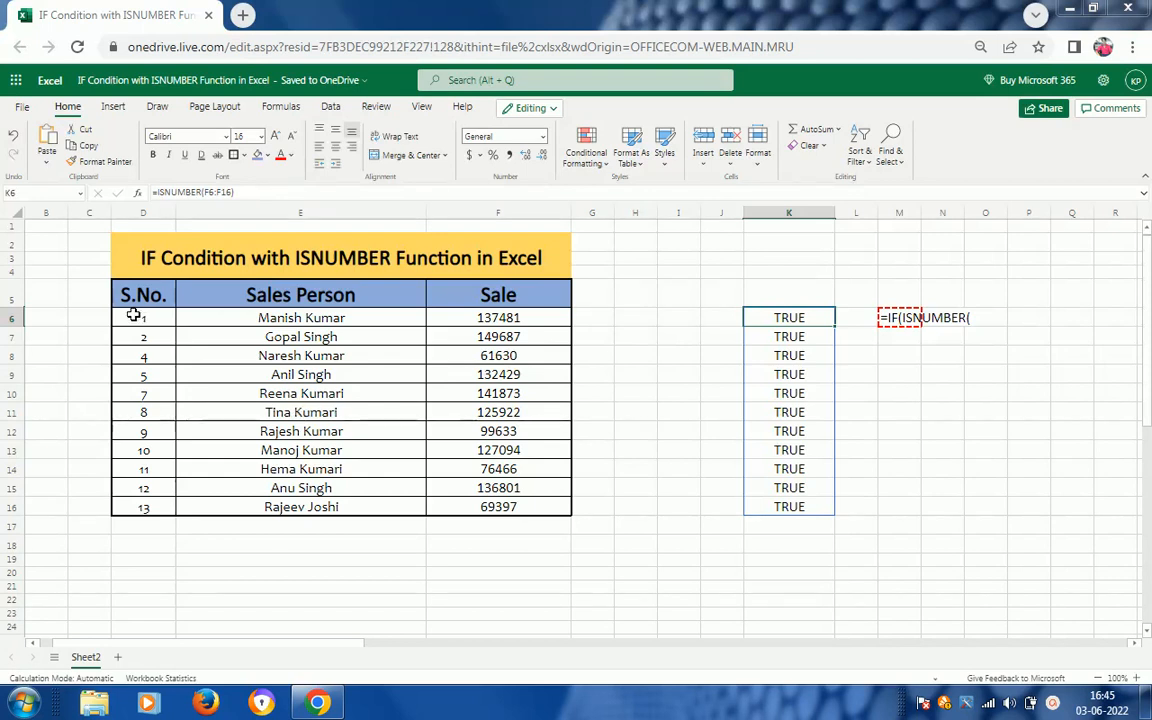
pyautogui.click(268, 298)
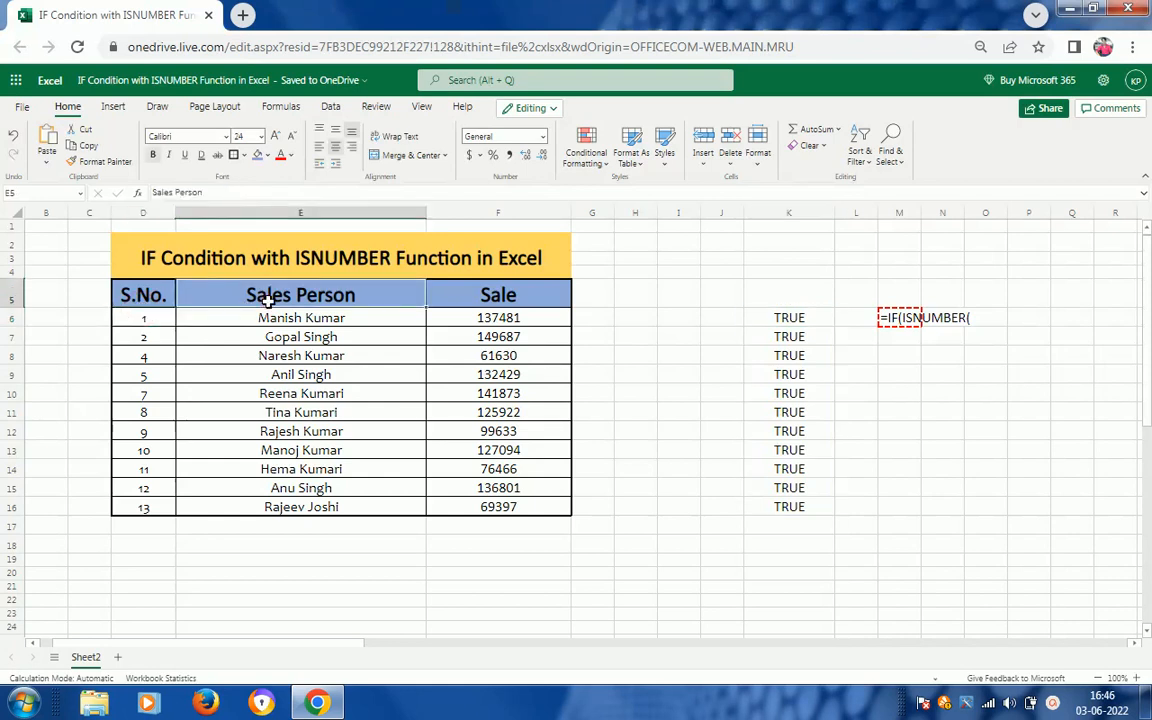
pyautogui.click(497, 303)
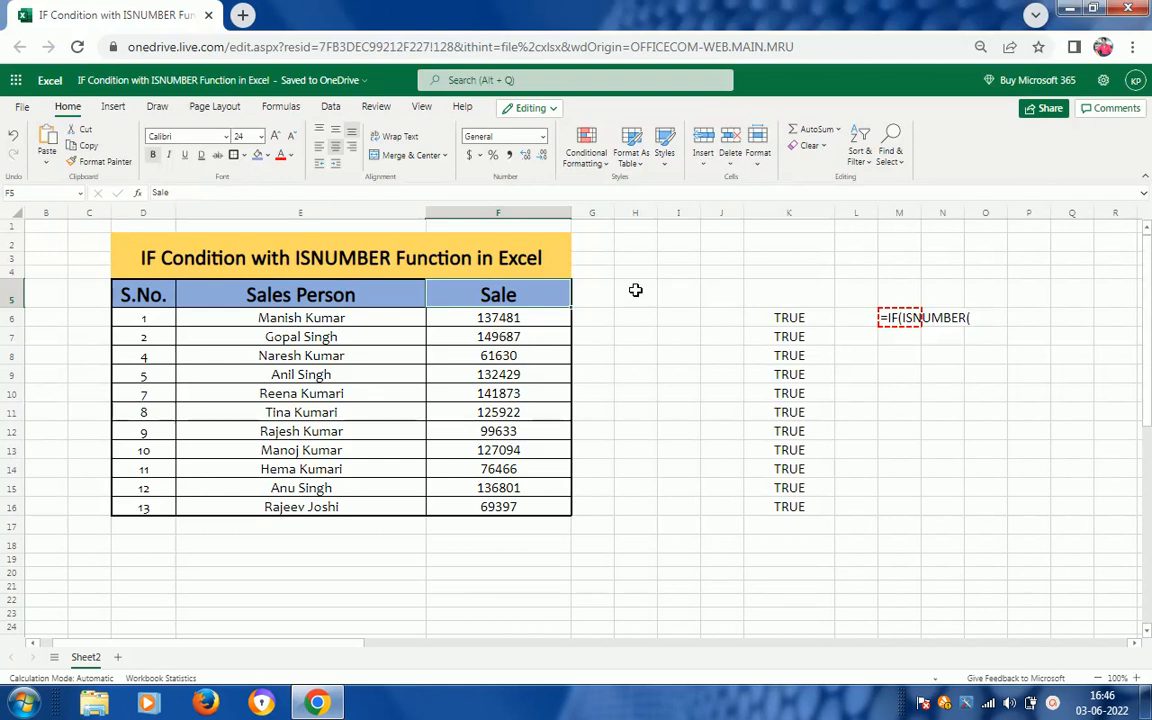
# Change the formula in K6 to =ISNUMBER(E6:E16) so it tests the sales person names, and dismiss the Windows color scheme prompt.
pyautogui.click(790, 320)
pyautogui.hotkey('ctrl', 'shift', 'Down')
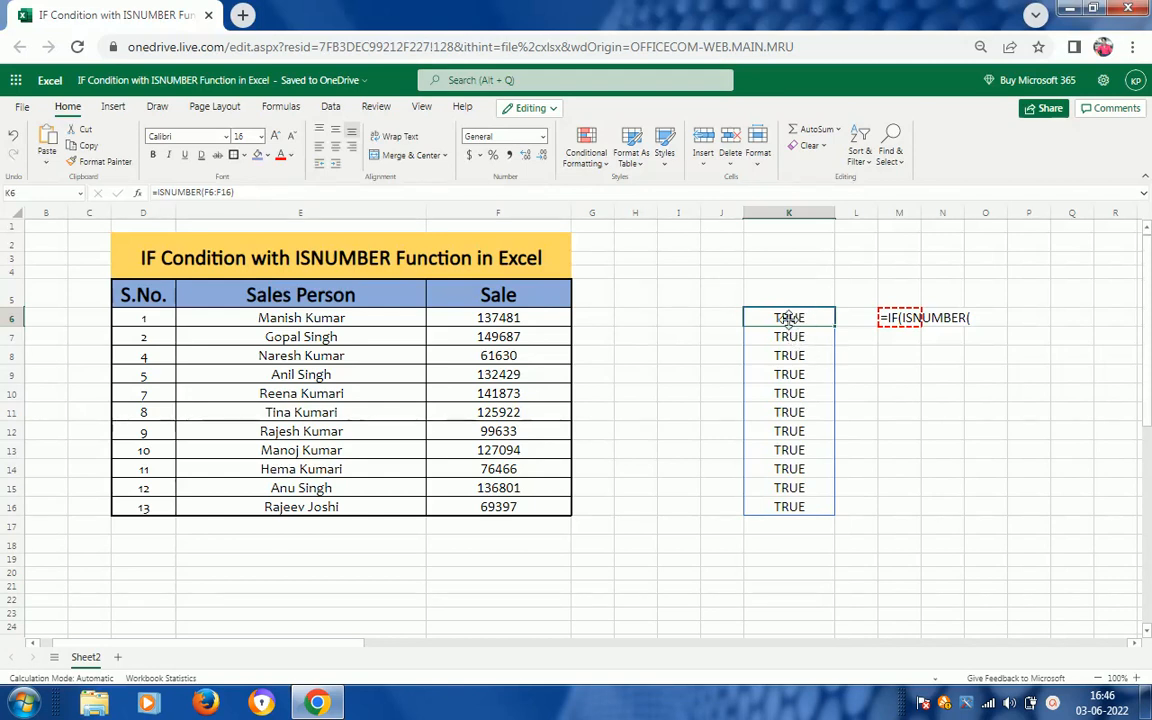
pyautogui.press('F2')
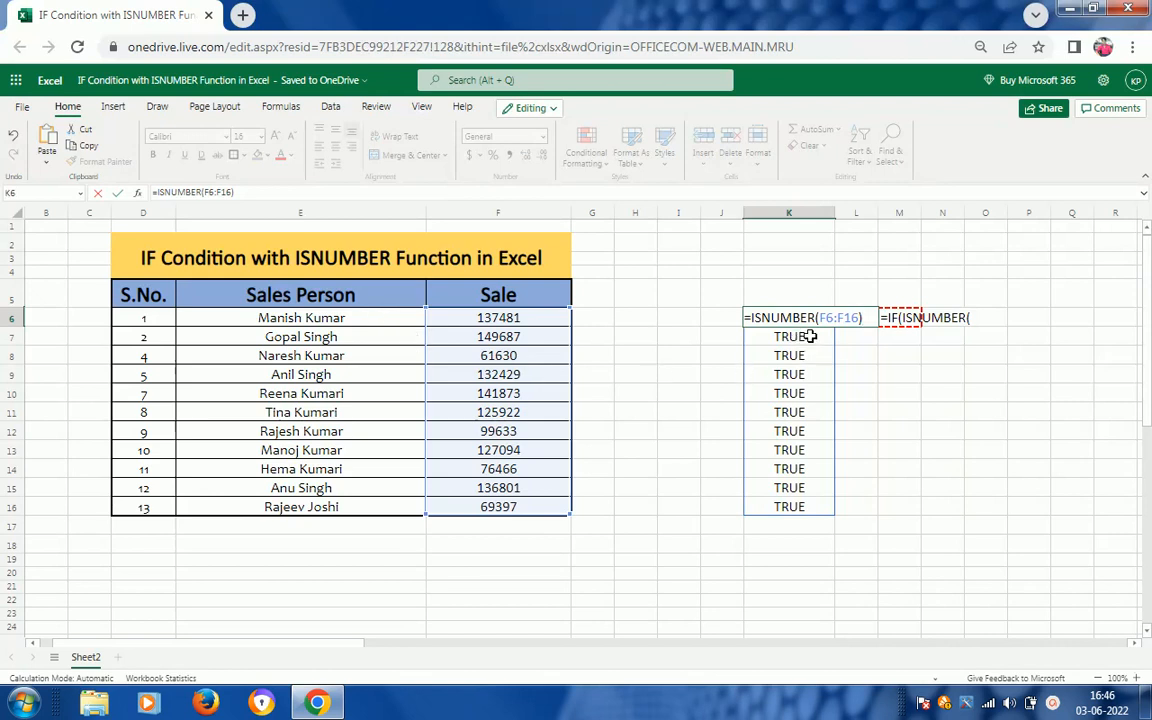
pyautogui.press('Left')
pyautogui.press('Left')
pyautogui.press('Left')
pyautogui.press('Left')
pyautogui.press('Left')
pyautogui.press('Left')
pyautogui.press('Left')
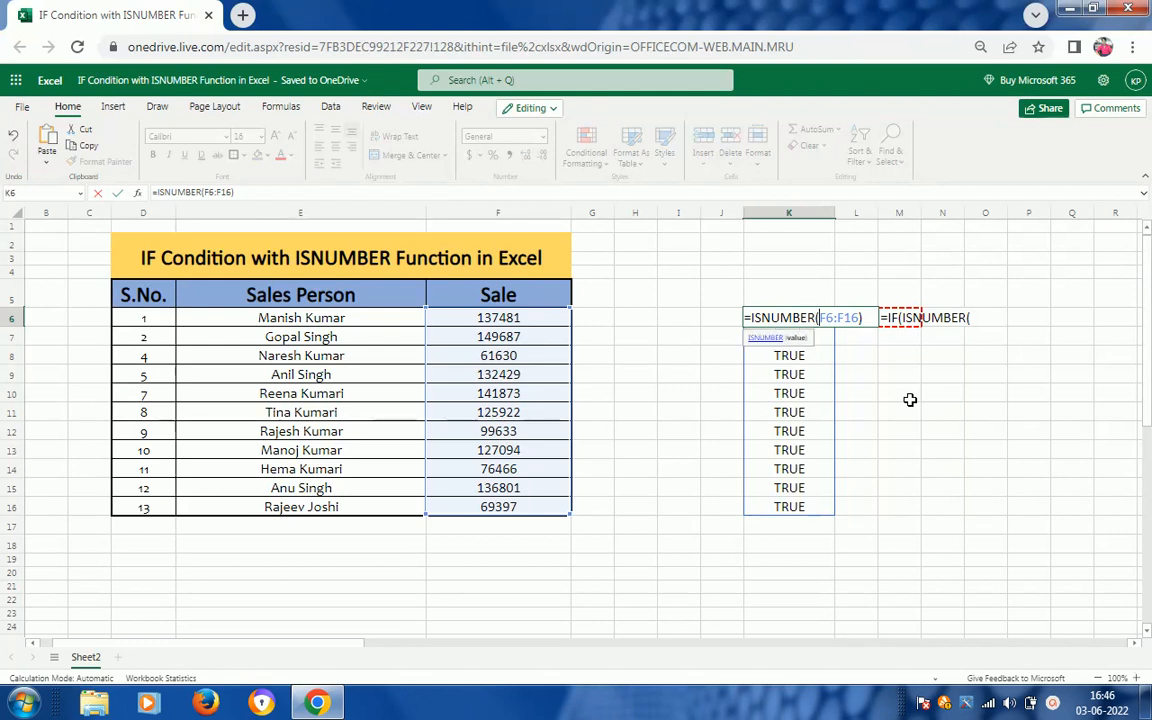
pyautogui.hotkey('shift', 'Right')
pyautogui.write('e')
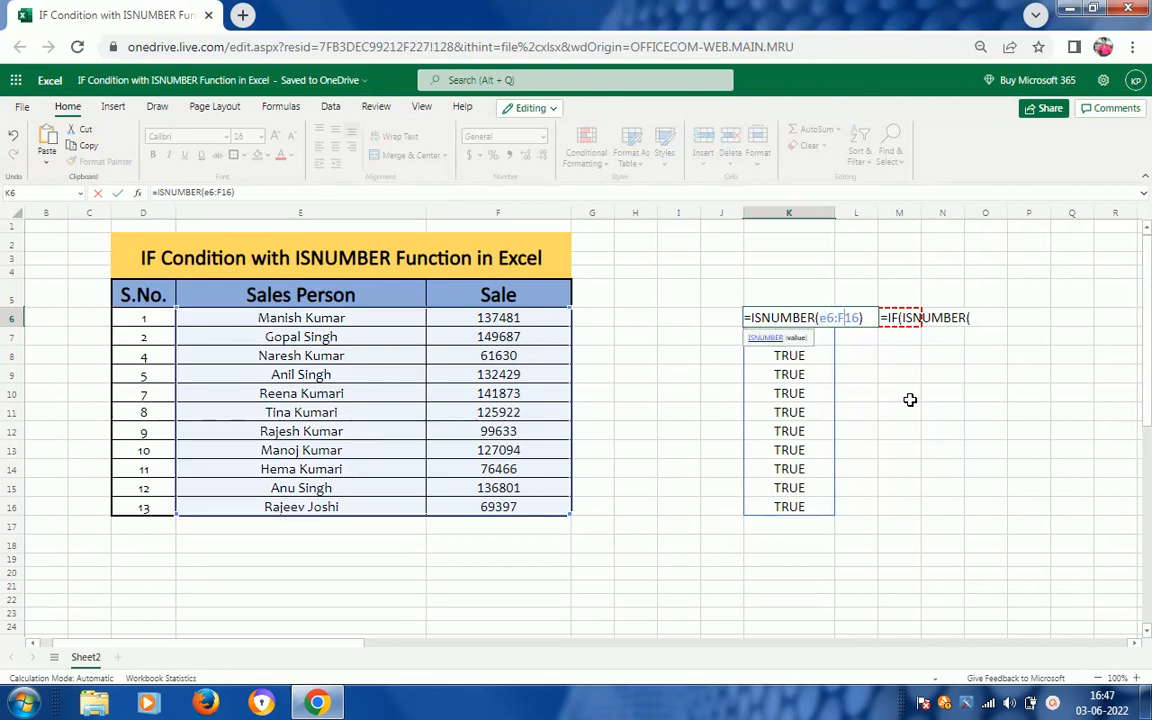
pyautogui.press('Left')
pyautogui.hotkey('shift', 'Right')
pyautogui.press('Return')
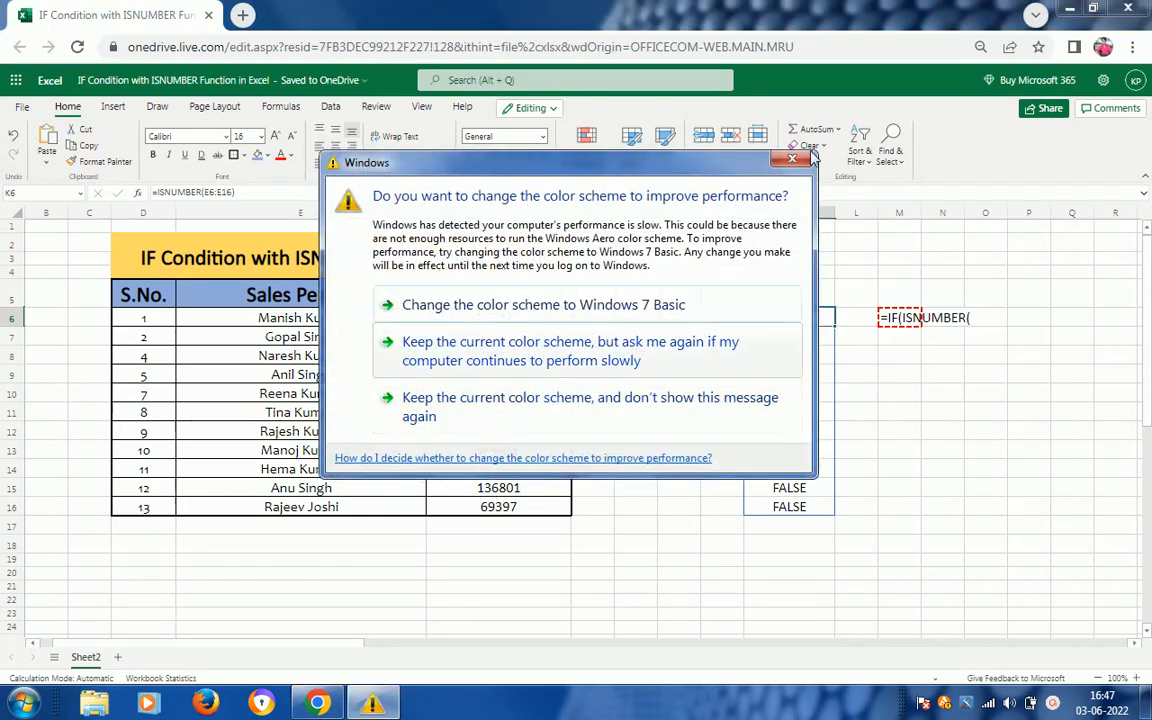
pyautogui.click(795, 163)
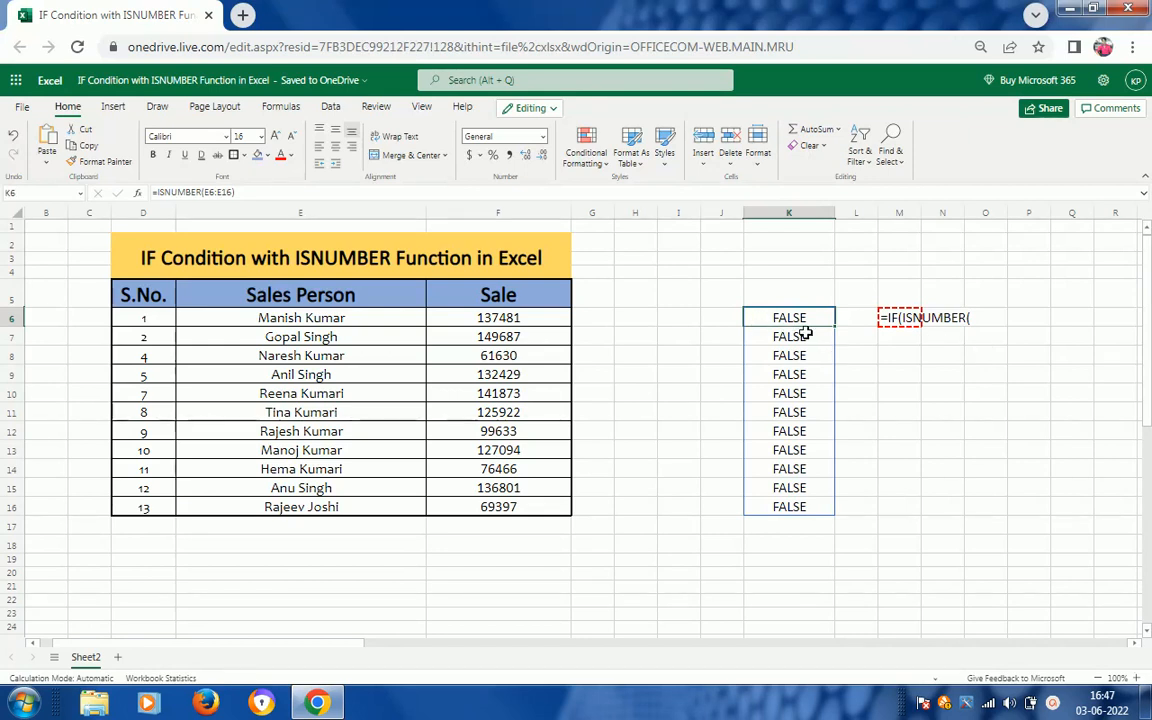
pyautogui.click(496, 331)
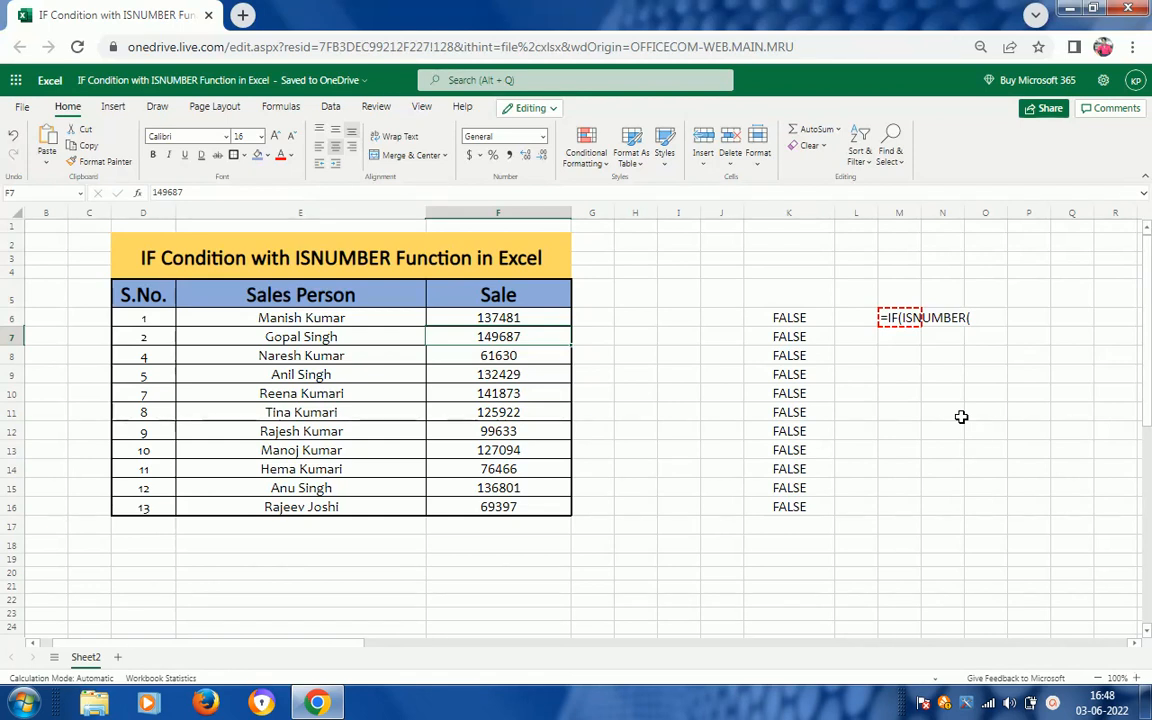
# Complete the logical test of the unfinished IF formula in M6 as ISNUMBER(F6), keeping the current Windows color scheme when prompted.
pyautogui.click(805, 319)
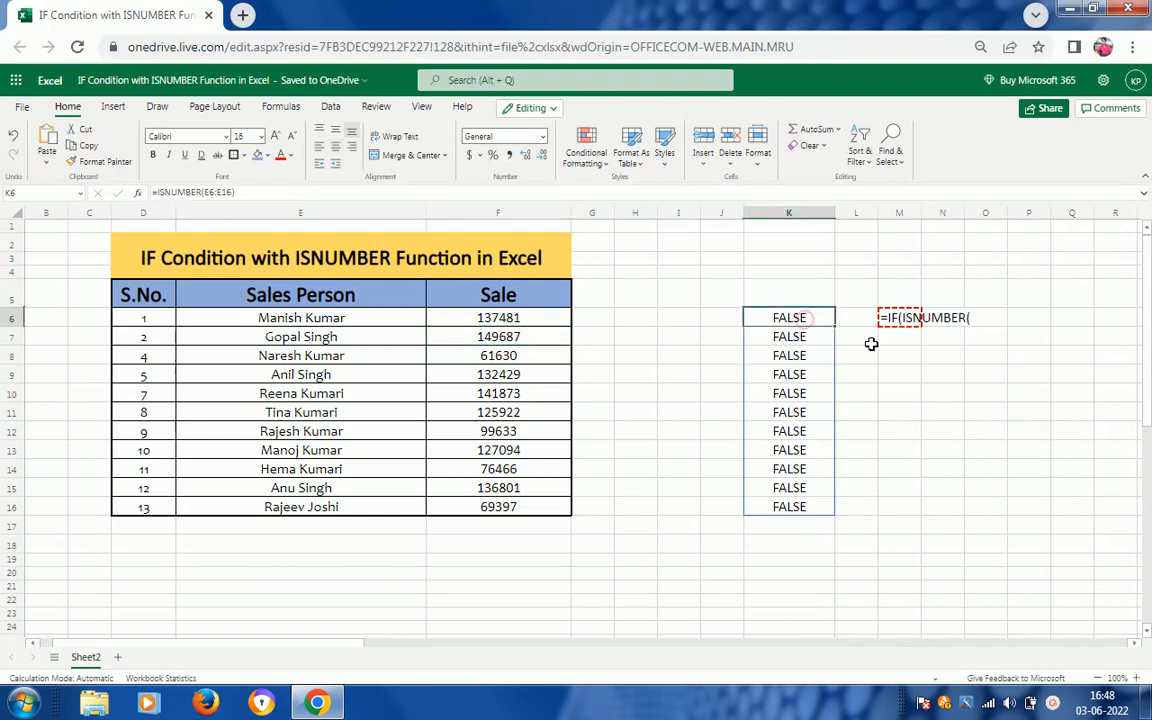
pyautogui.press('Right')
pyautogui.press('Right')
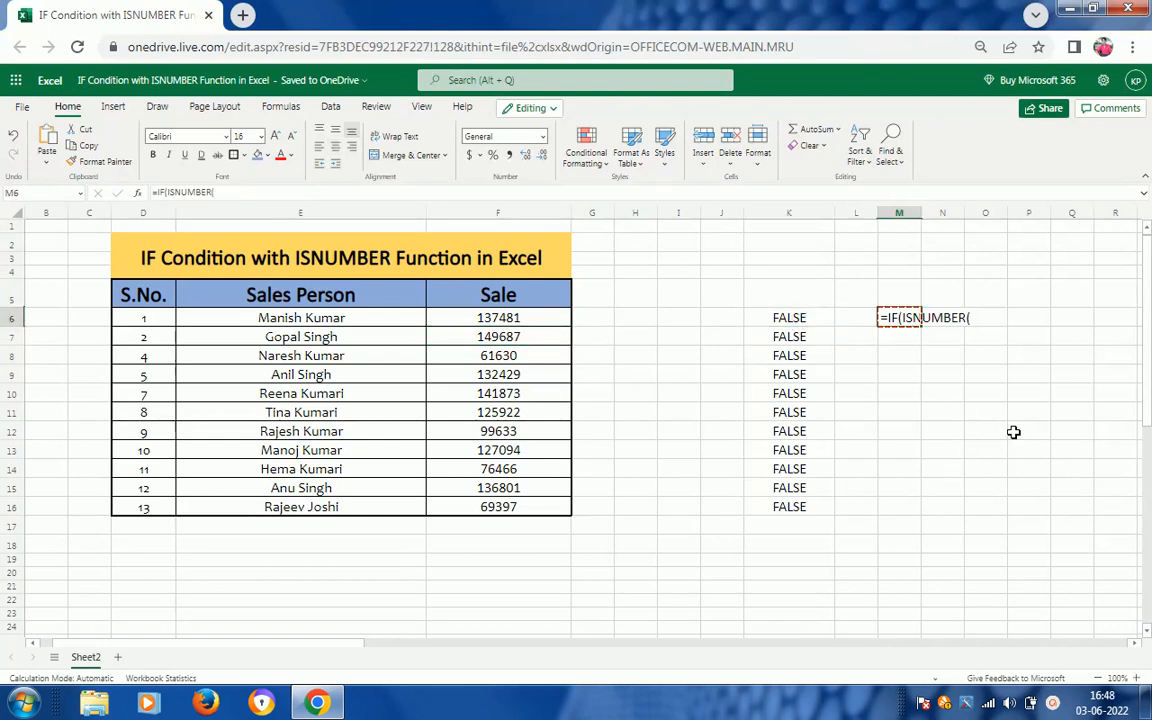
pyautogui.press('F2')
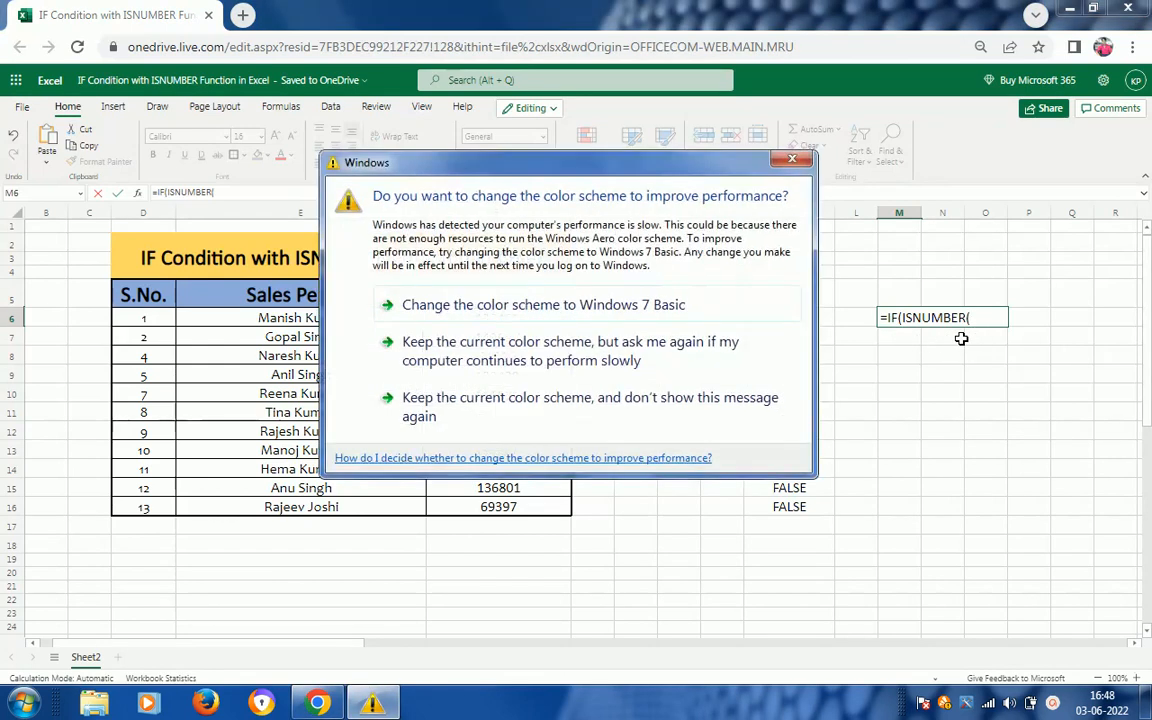
pyautogui.click(688, 347)
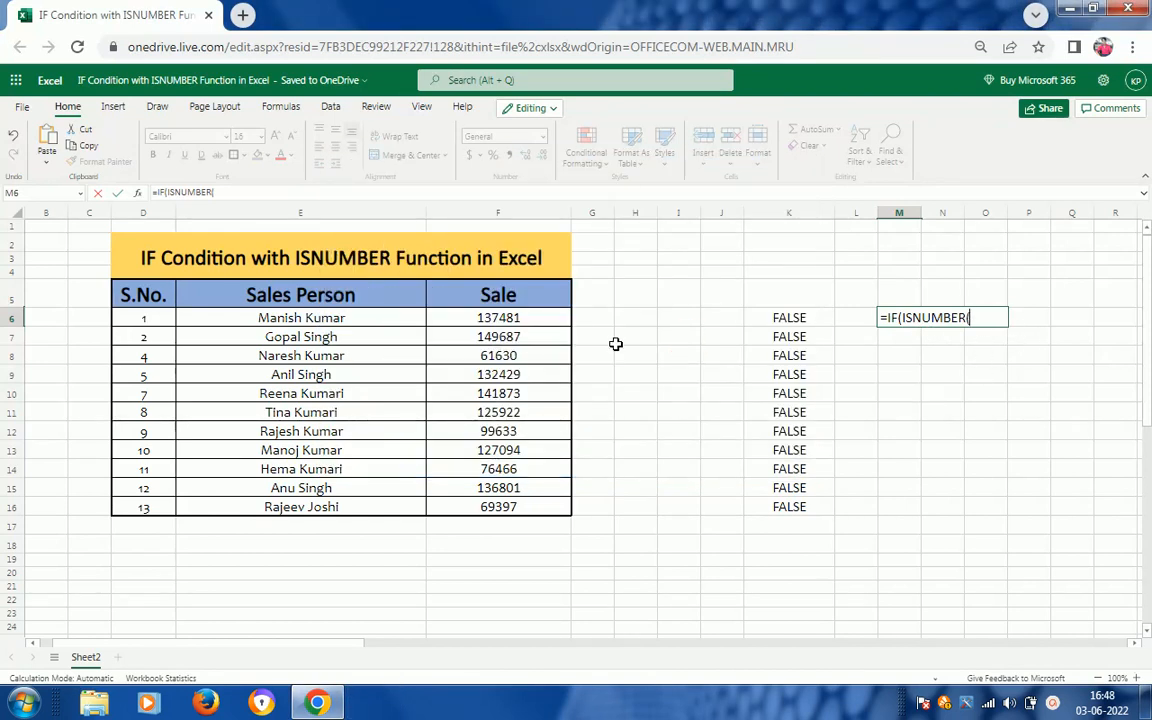
pyautogui.click(518, 318)
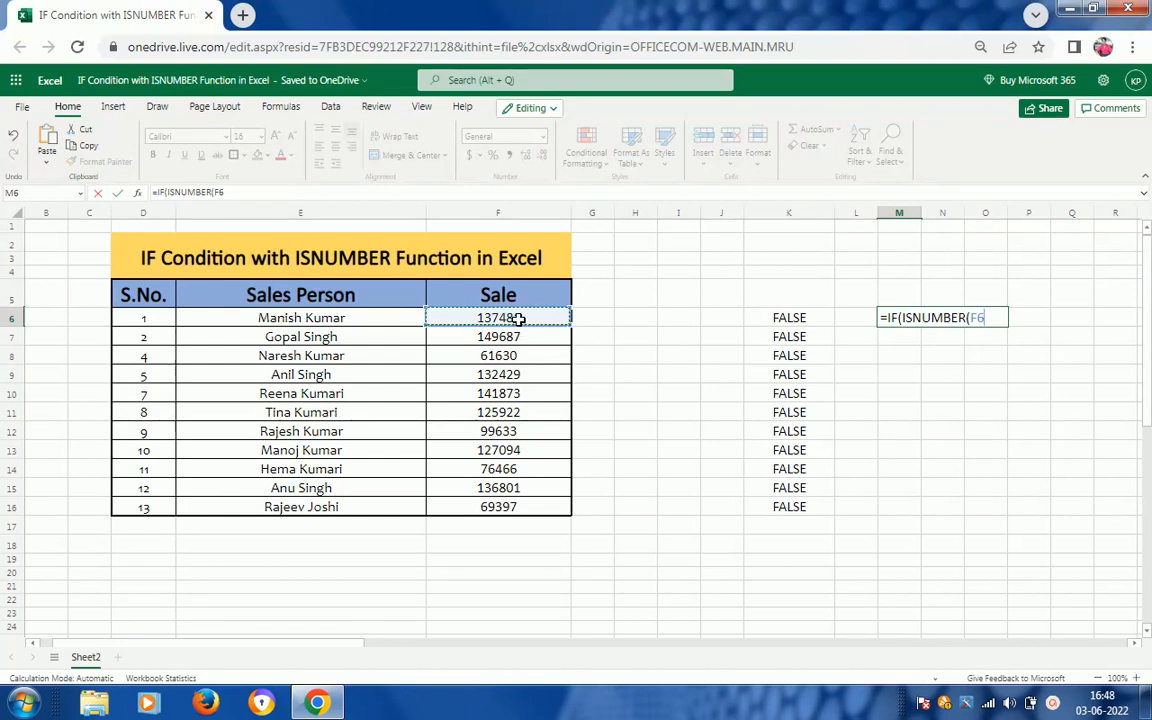
pyautogui.write('),')
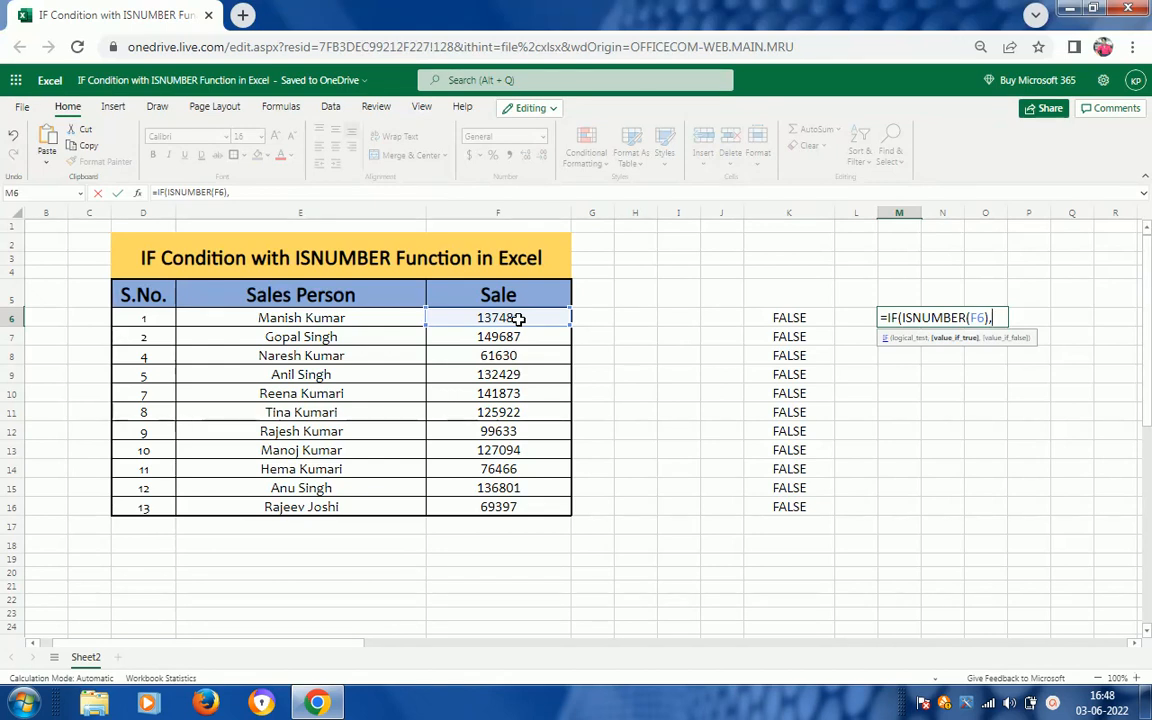
# Finish the M6 formula with "y" as the value if true and "N" as the value if false.
pyautogui.write('"y')
pyautogui.write('"')
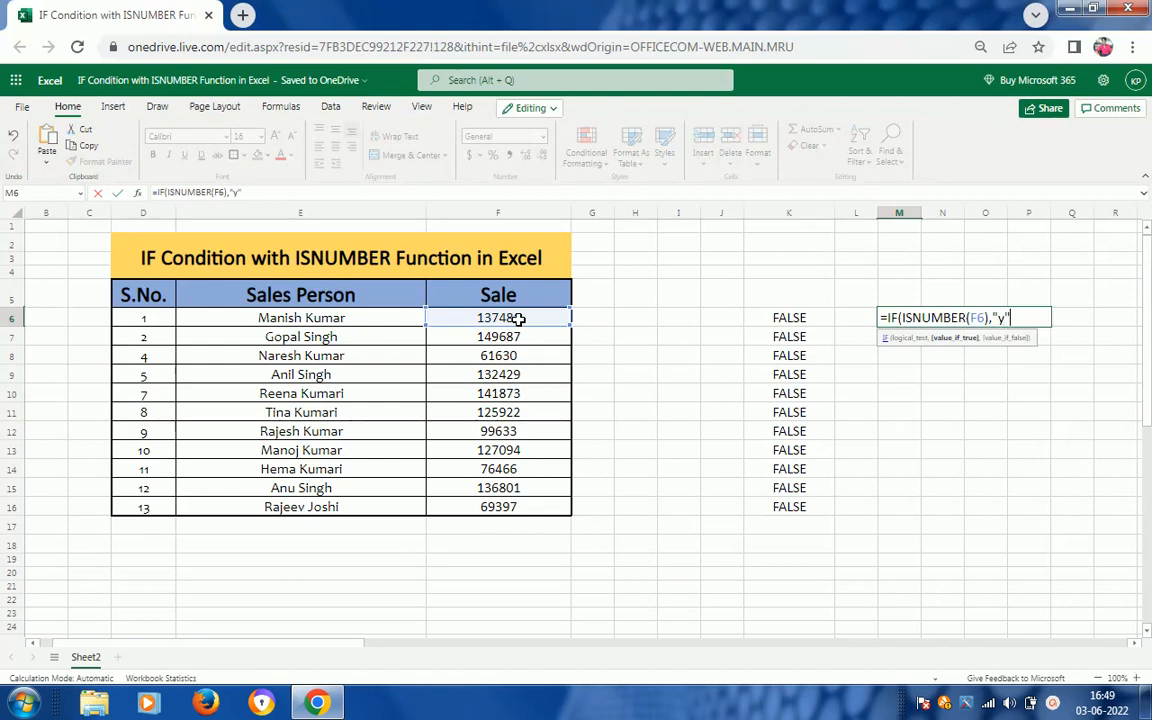
pyautogui.write(',')
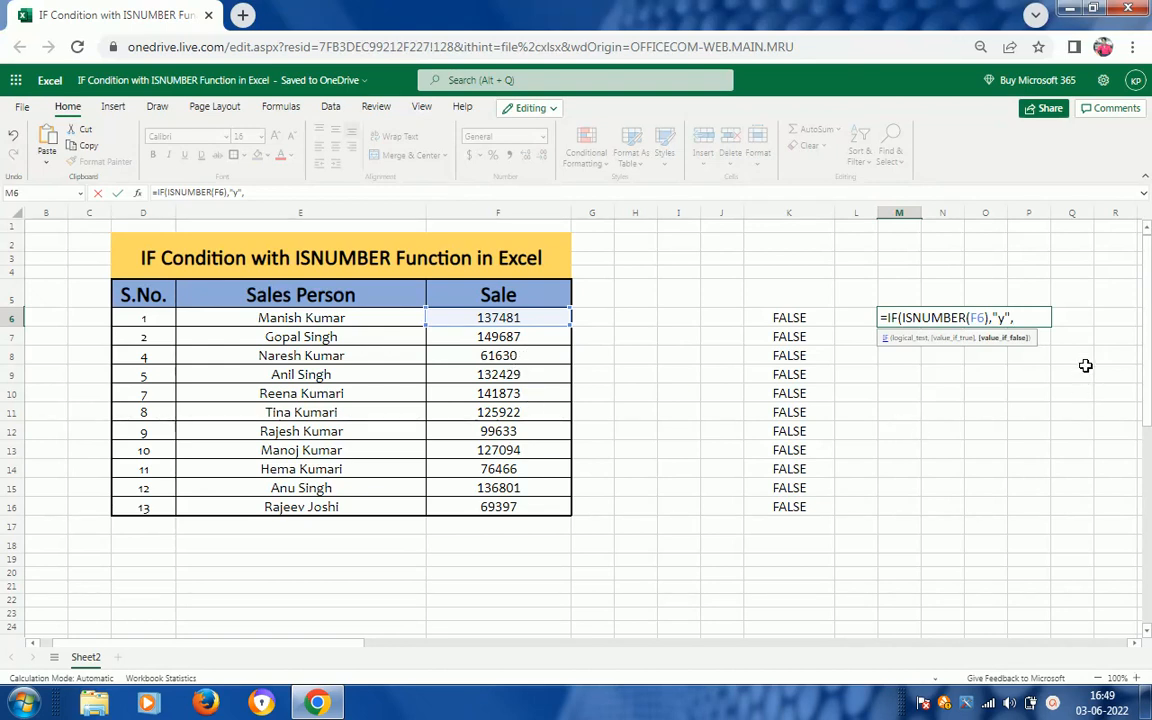
pyautogui.write('","N")')
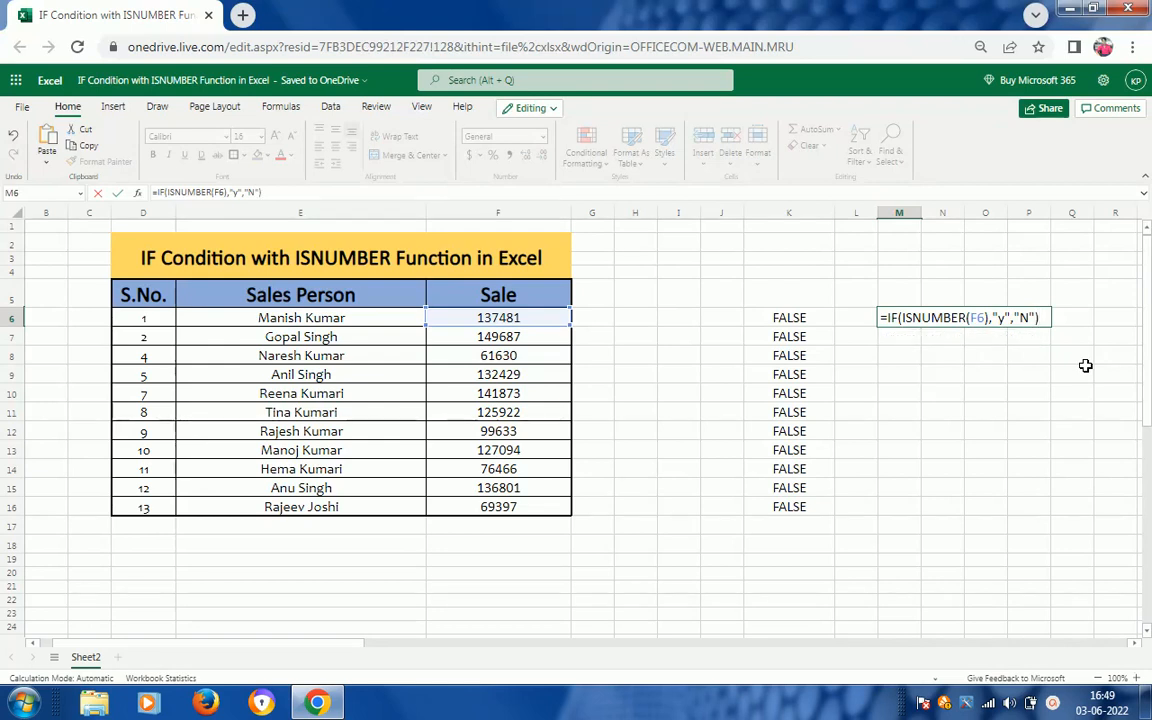
pyautogui.hotkey('ctrl', 'Return')
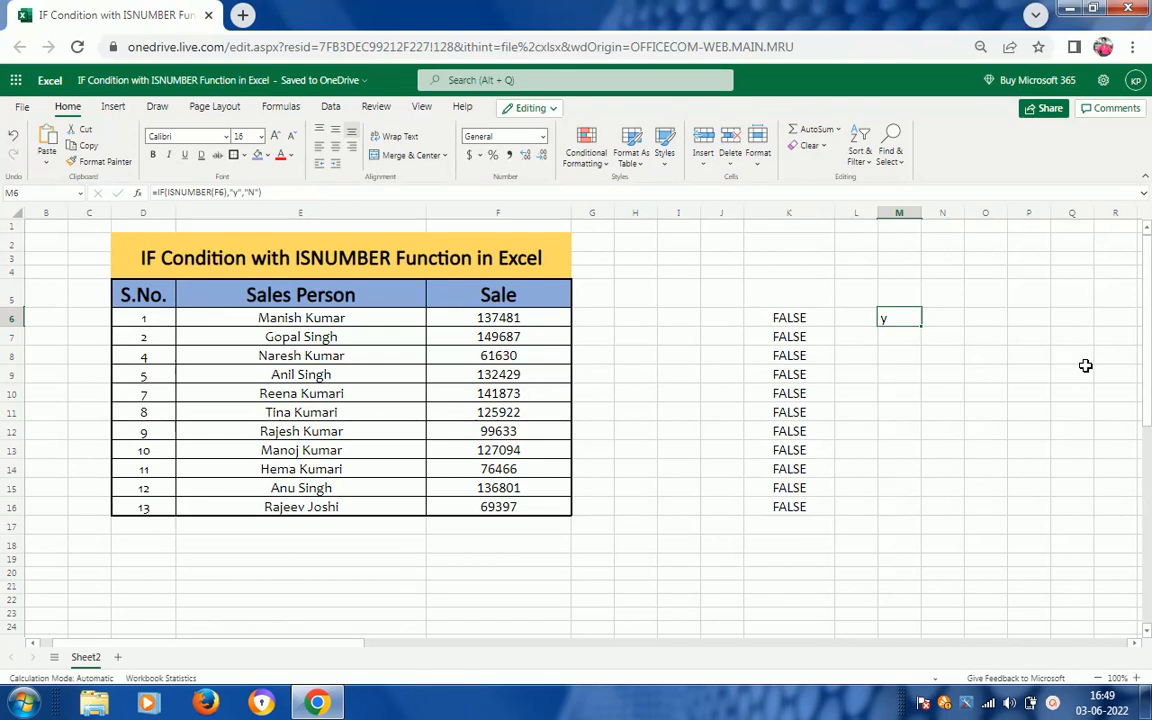
# Copy the IF formula from M6 down through M16.
pyautogui.hotkey('shift', 'Down')
pyautogui.hotkey('shift', 'Down')
pyautogui.hotkey('shift', 'Down')
pyautogui.hotkey('shift', 'Down')
pyautogui.hotkey('shift', 'Down')
pyautogui.hotkey('shift', 'Down')
pyautogui.hotkey('shift', 'Down')
pyautogui.hotkey('shift', 'Down')
pyautogui.hotkey('shift', 'Down')
pyautogui.hotkey('shift', 'Down')
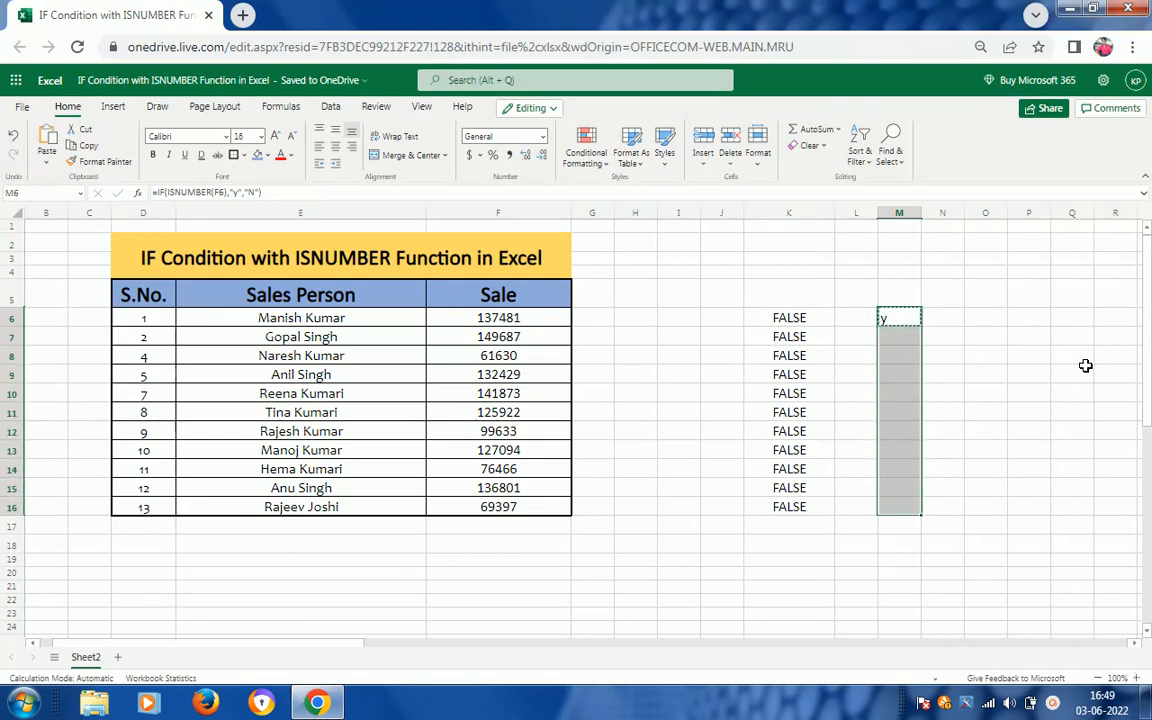
pyautogui.hotkey('ctrl', 'v')
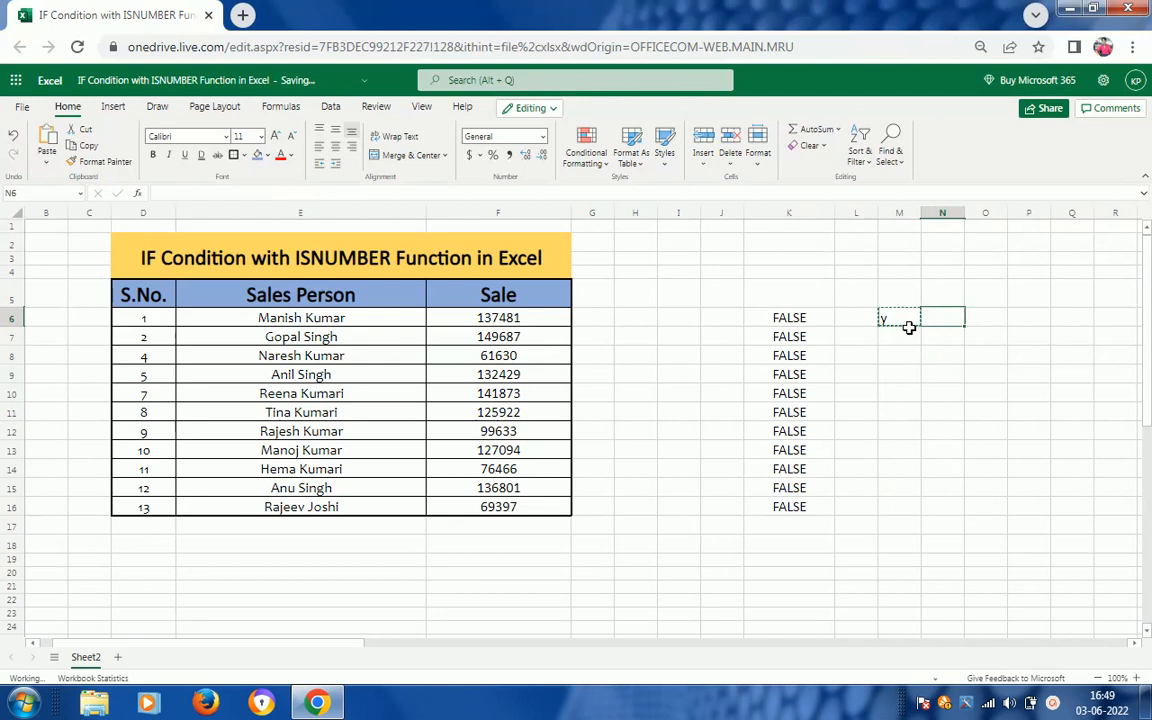
pyautogui.click(908, 330)
pyautogui.moveTo(908, 328); pyautogui.dragTo(908, 328)
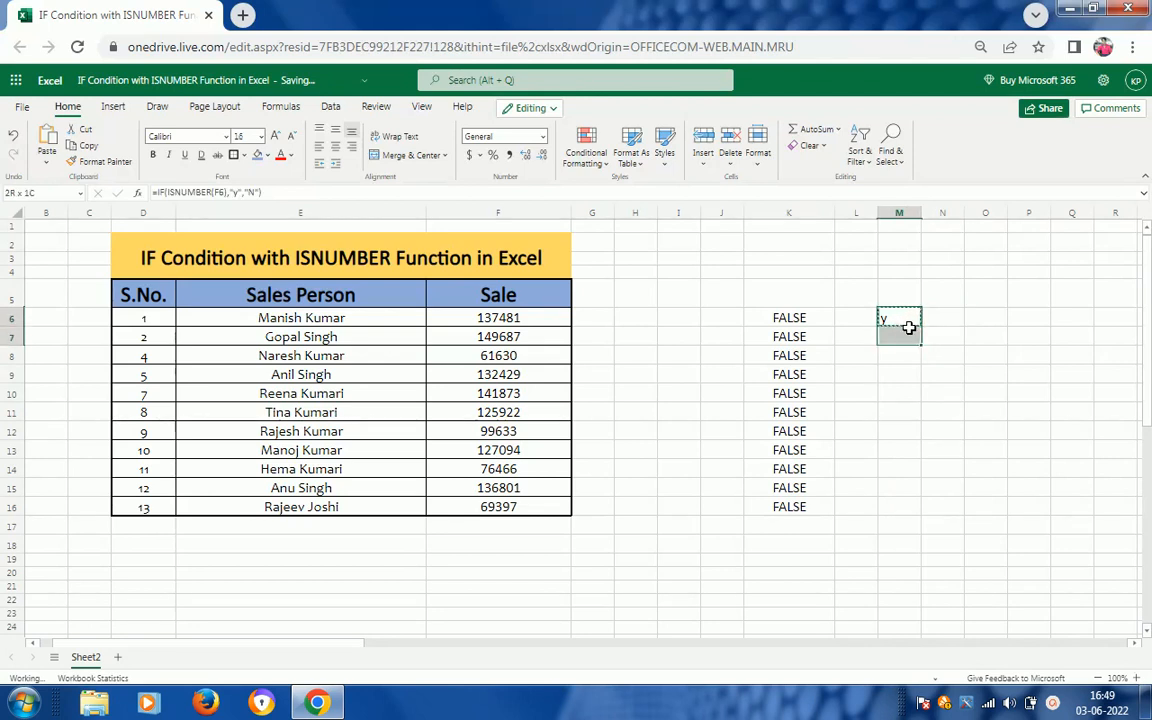
pyautogui.hotkey('shift', 'Down')
pyautogui.hotkey('shift', 'Down')
pyautogui.hotkey('shift', 'Down')
pyautogui.hotkey('shift', 'Down')
pyautogui.hotkey('shift', 'Down')
pyautogui.hotkey('shift', 'Down')
pyautogui.hotkey('shift', 'Down')
pyautogui.hotkey('shift', 'Down')
pyautogui.hotkey('shift', 'Down')
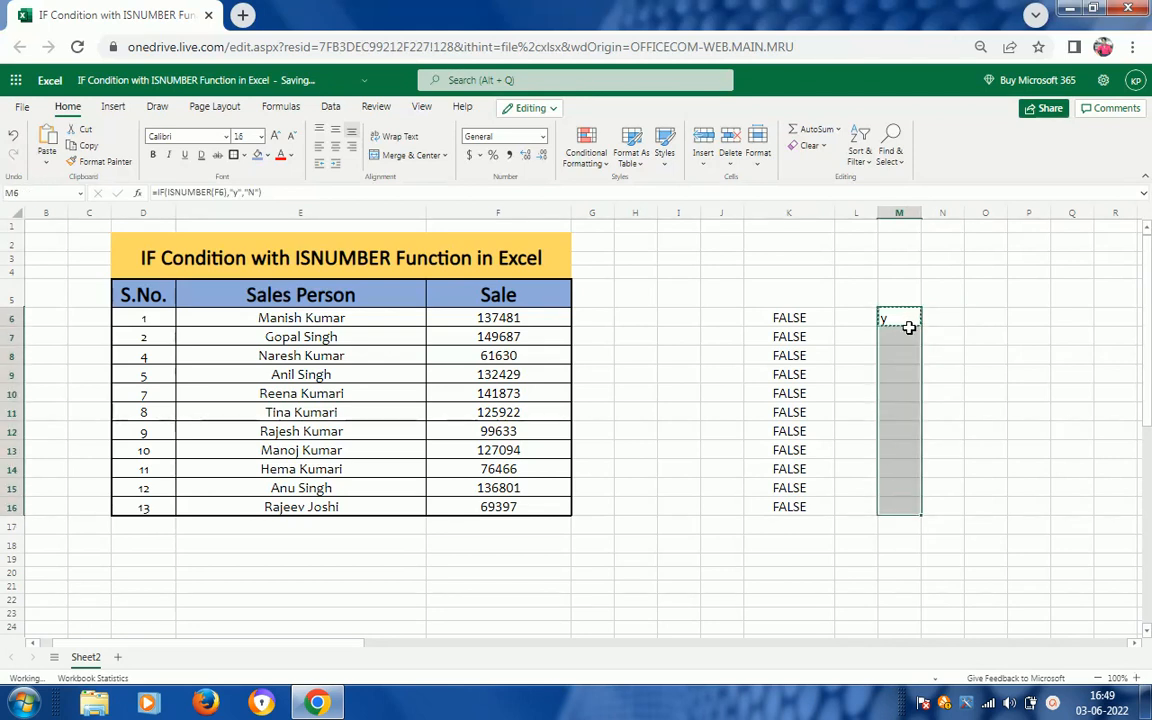
pyautogui.hotkey('ctrl', 'v')
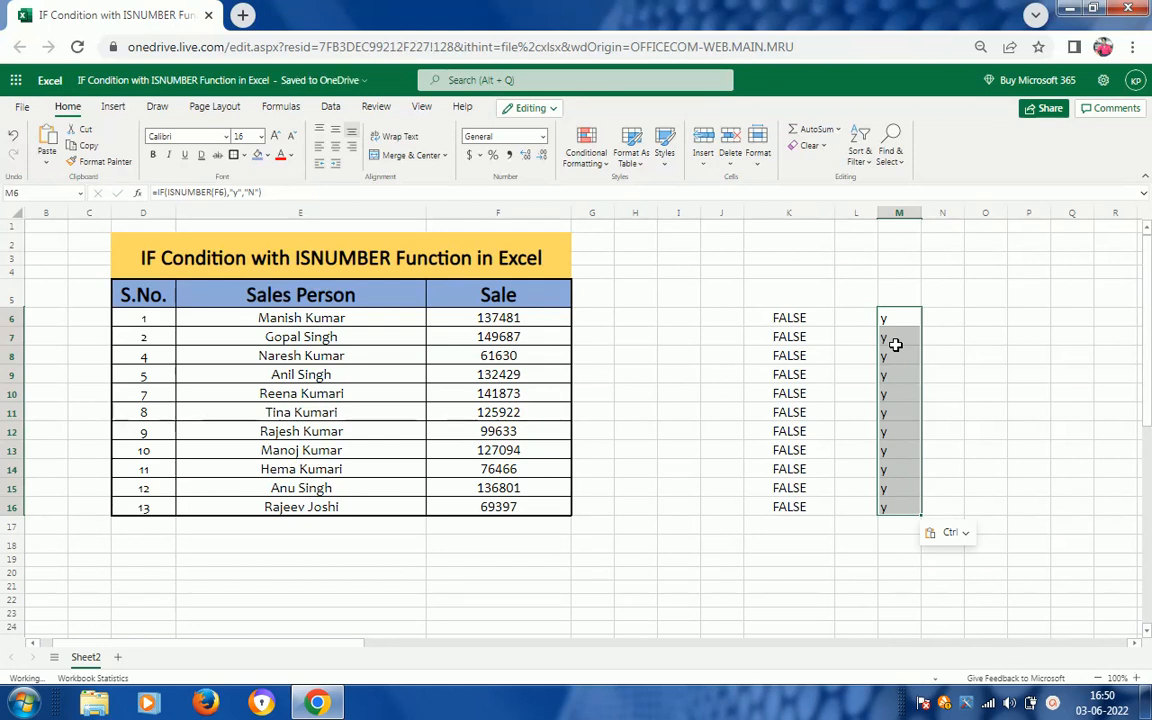
# Compare the values in the Sale column with the IF formula and its results in column M.
pyautogui.click(955, 320)
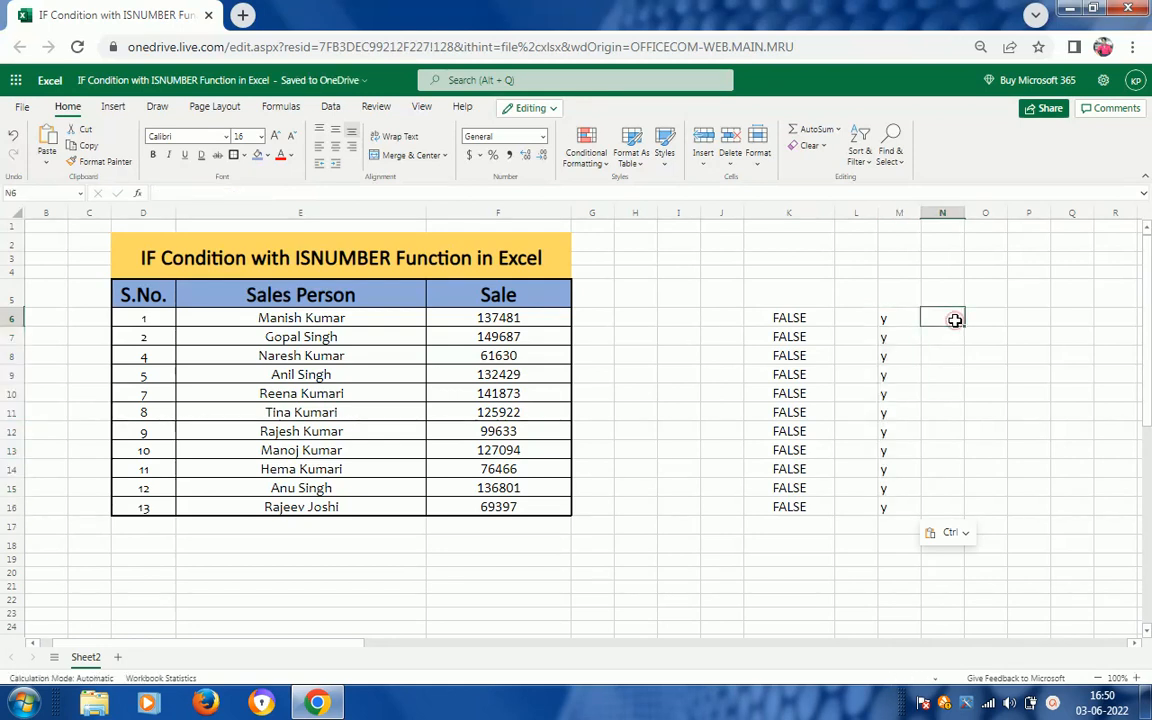
pyautogui.press('Left')
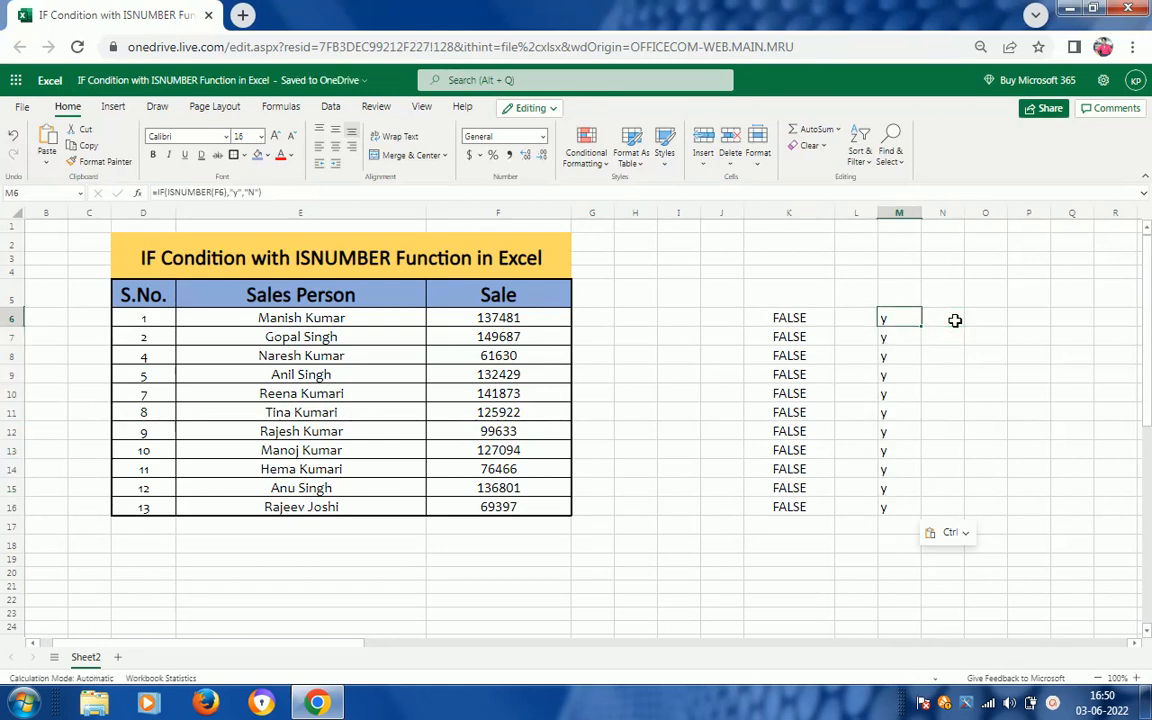
pyautogui.press('Left')
pyautogui.press('Left')
pyautogui.press('Left')
pyautogui.press('Left')
pyautogui.press('Left')
pyautogui.press('Left')
pyautogui.press('Left')
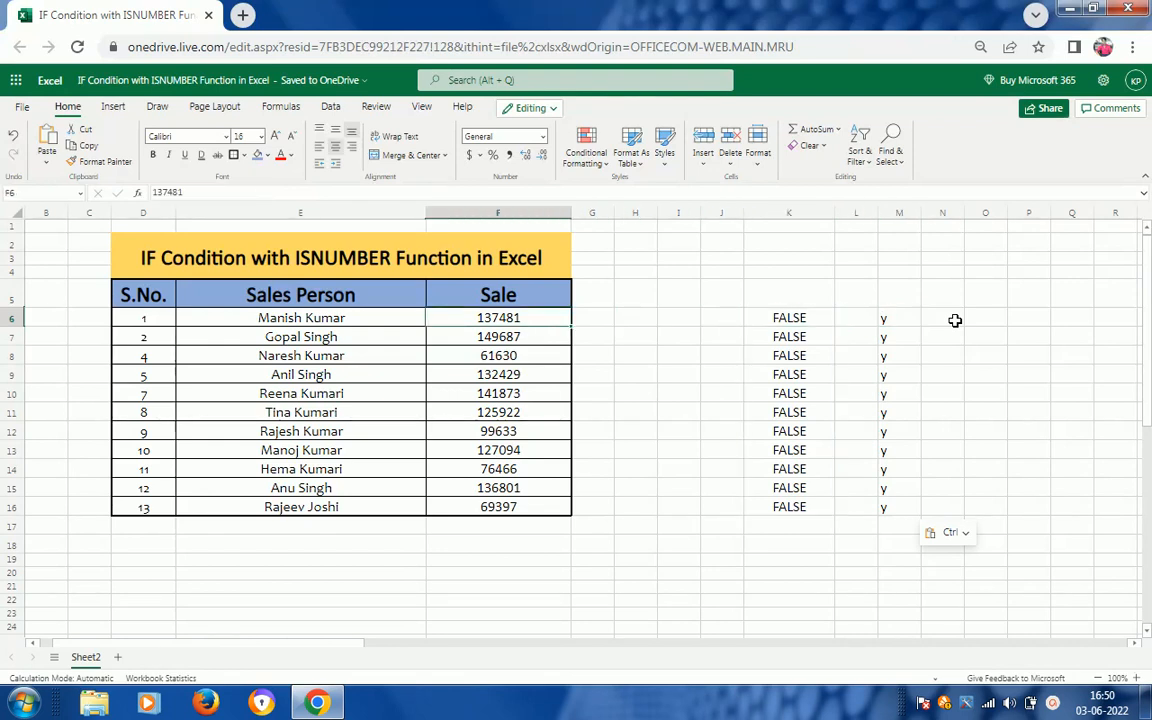
pyautogui.press('Down')
pyautogui.press('Down')
pyautogui.press('Down')
pyautogui.press('Down')
pyautogui.press('Down')
pyautogui.press('Up')
pyautogui.press('Up')
pyautogui.press('Up')
pyautogui.press('Up')
pyautogui.press('Up')
pyautogui.press('Right')
pyautogui.press('Right')
pyautogui.press('Right')
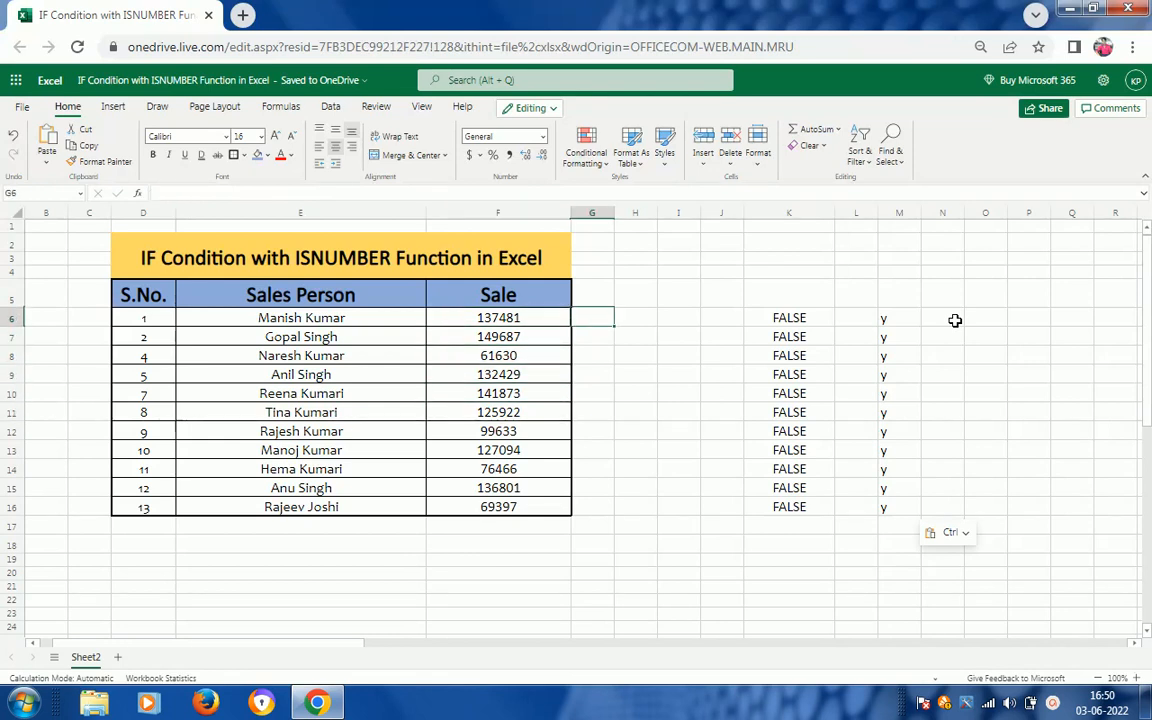
pyautogui.press('Right')
pyautogui.press('Right')
pyautogui.press('Right')
pyautogui.press('Right')
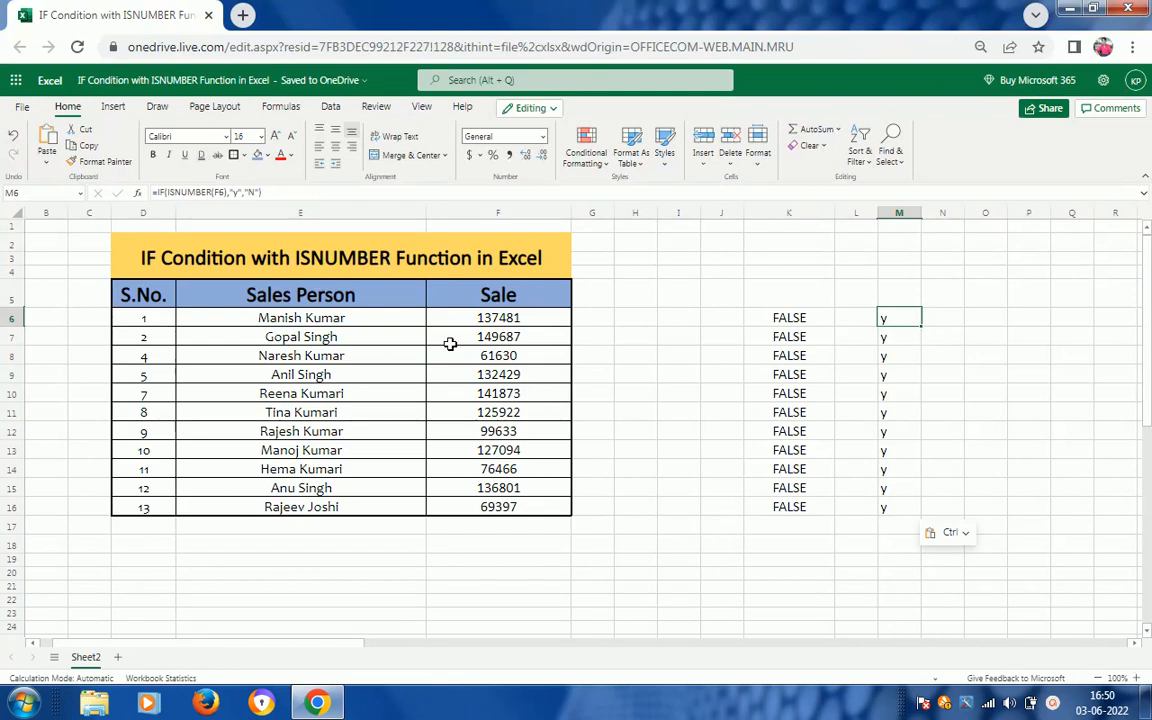
# Replace the sale value in F10 with a copy of the name in E9, and check the IF result in M10.
pyautogui.click(306, 374)
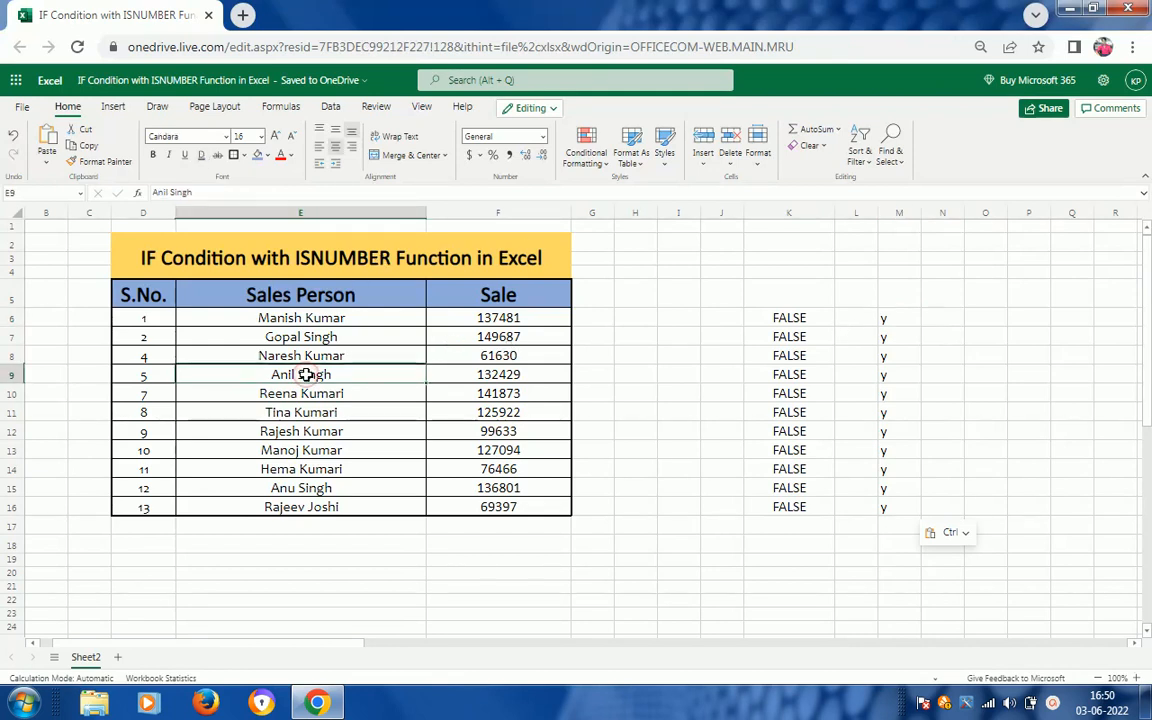
pyautogui.hotkey('ctrl', 'c')
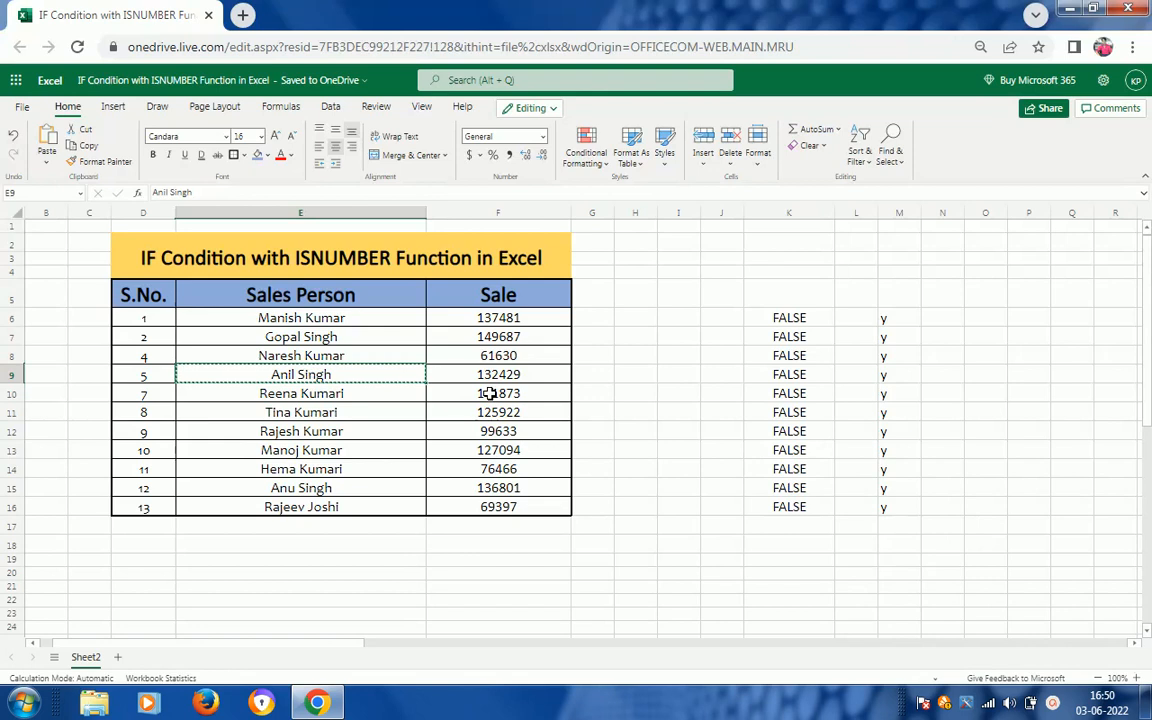
pyautogui.click(492, 393)
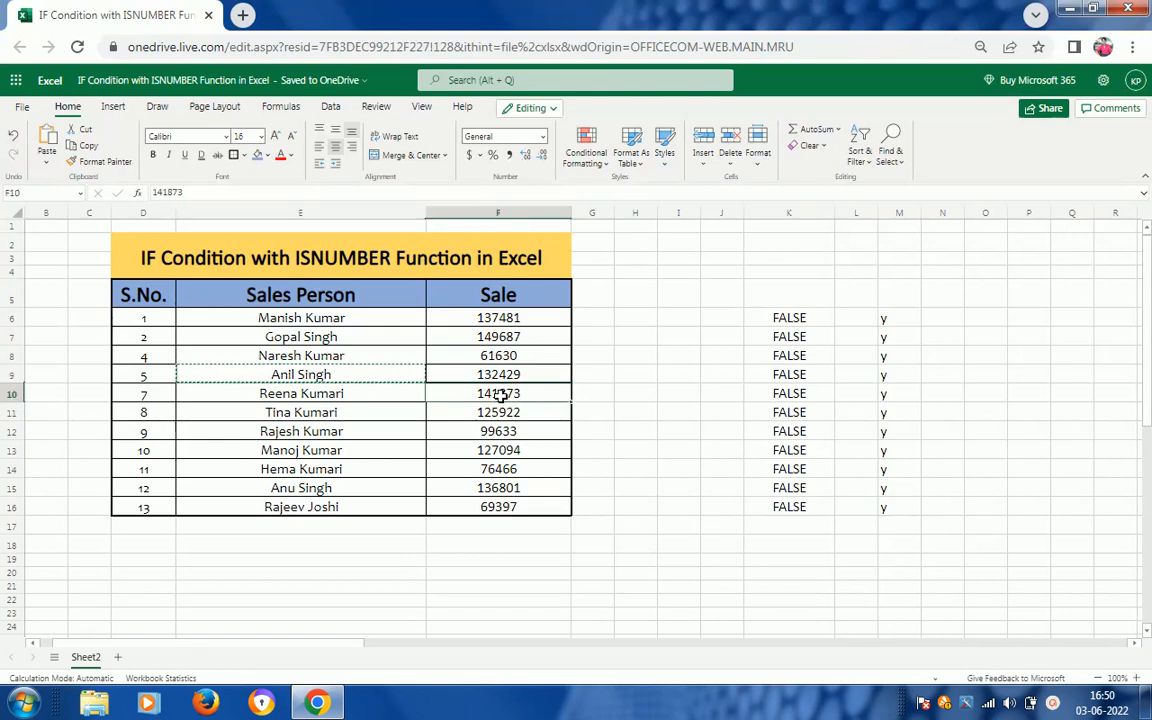
pyautogui.hotkey('ctrl', 'v')
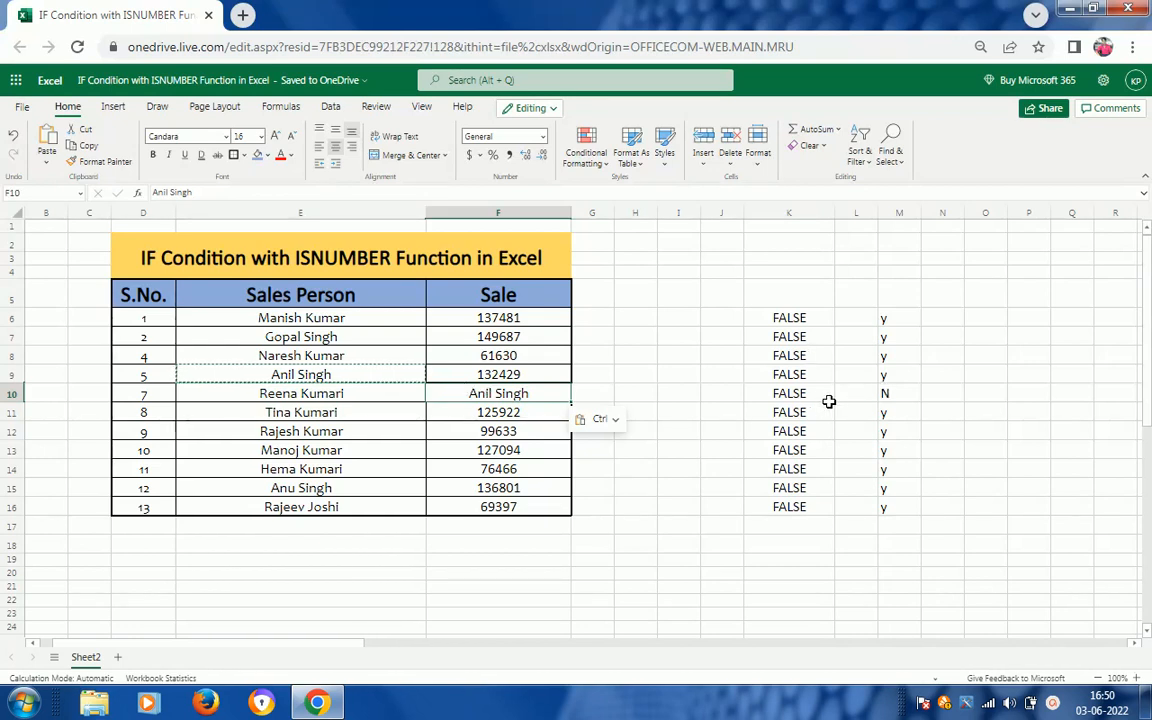
pyautogui.click(910, 395)
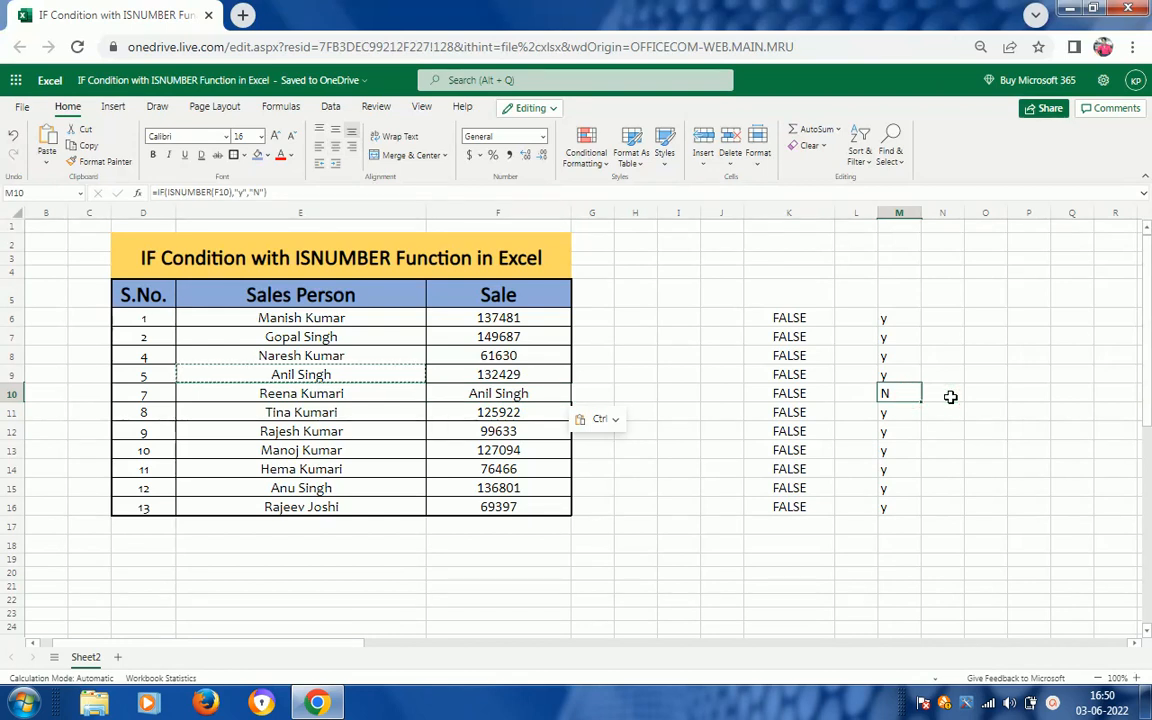
pyautogui.press('Escape')
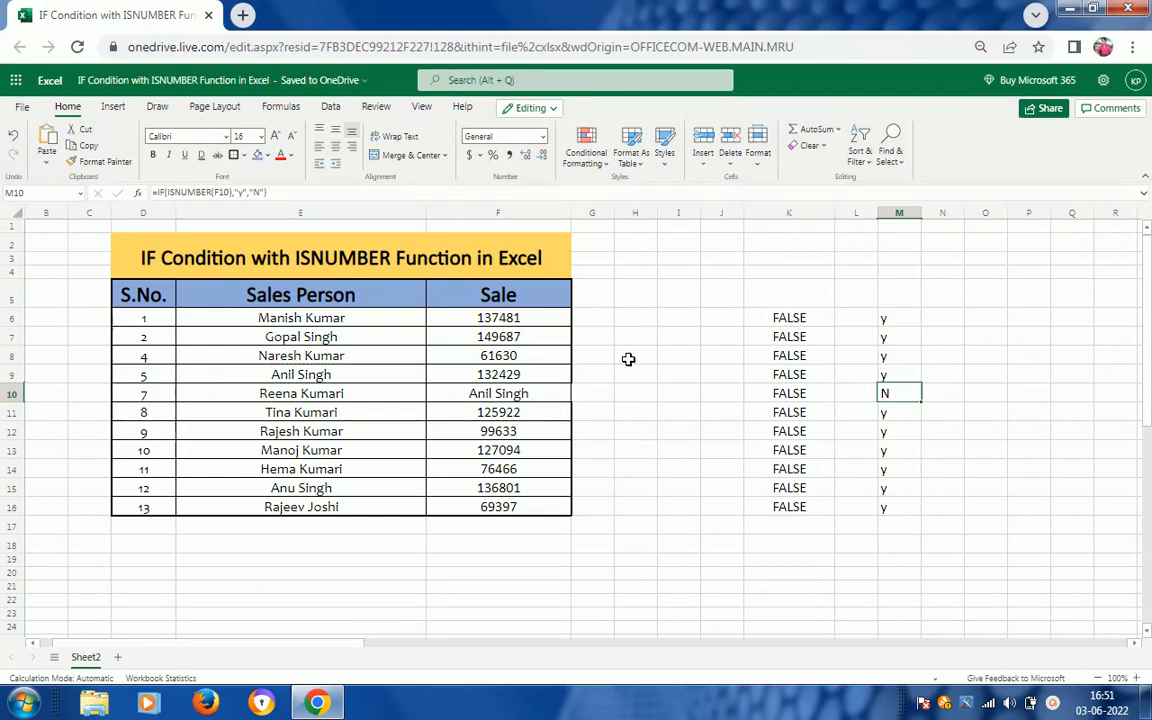
# Replace the sale values in F7 and F14 with copies of the names in E11 and E14, respectively.
pyautogui.click(323, 416)
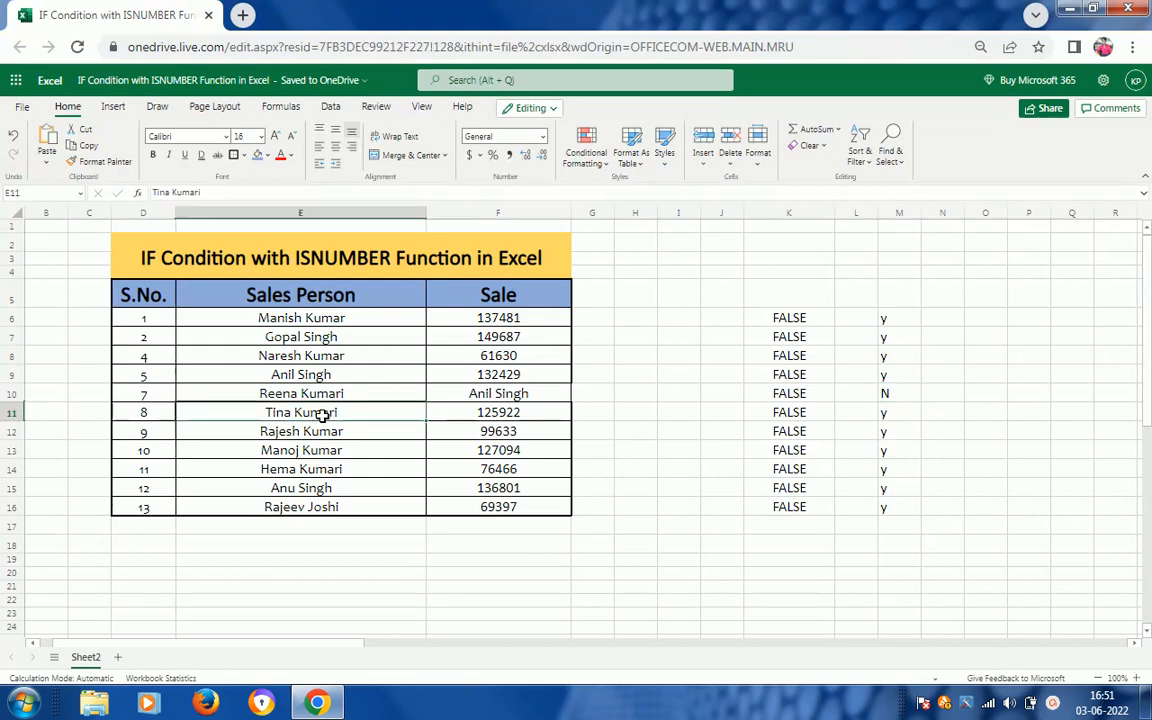
pyautogui.click(505, 337)
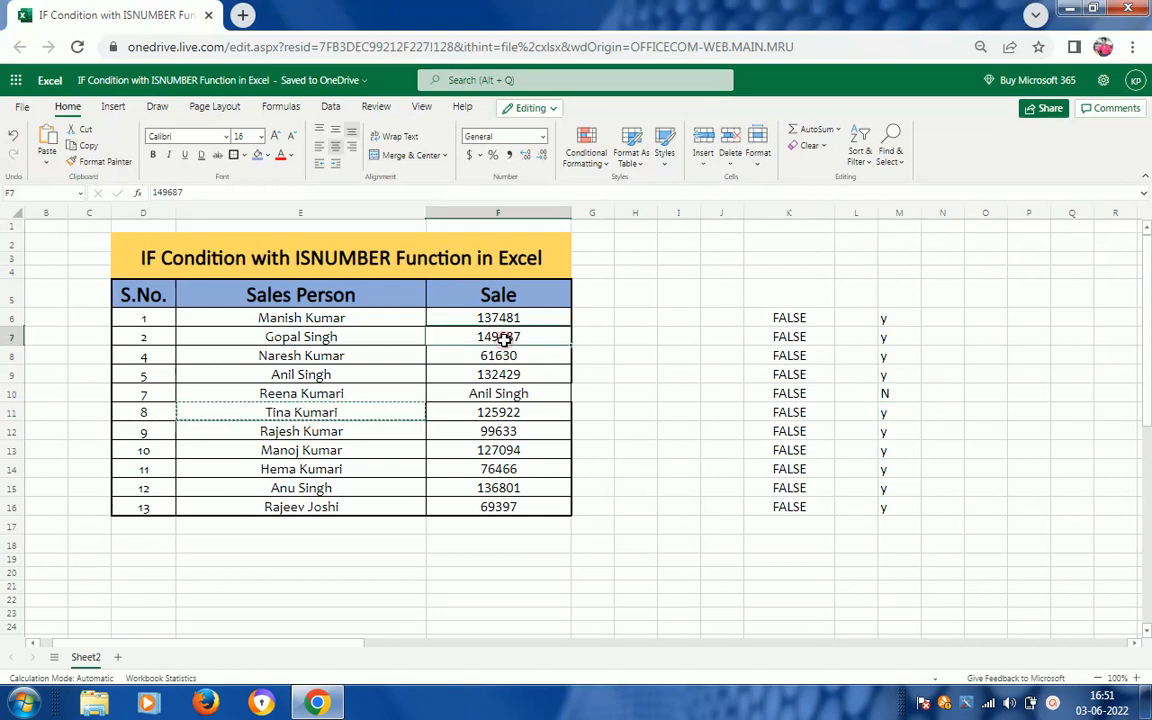
pyautogui.hotkey('ctrl', 'v')
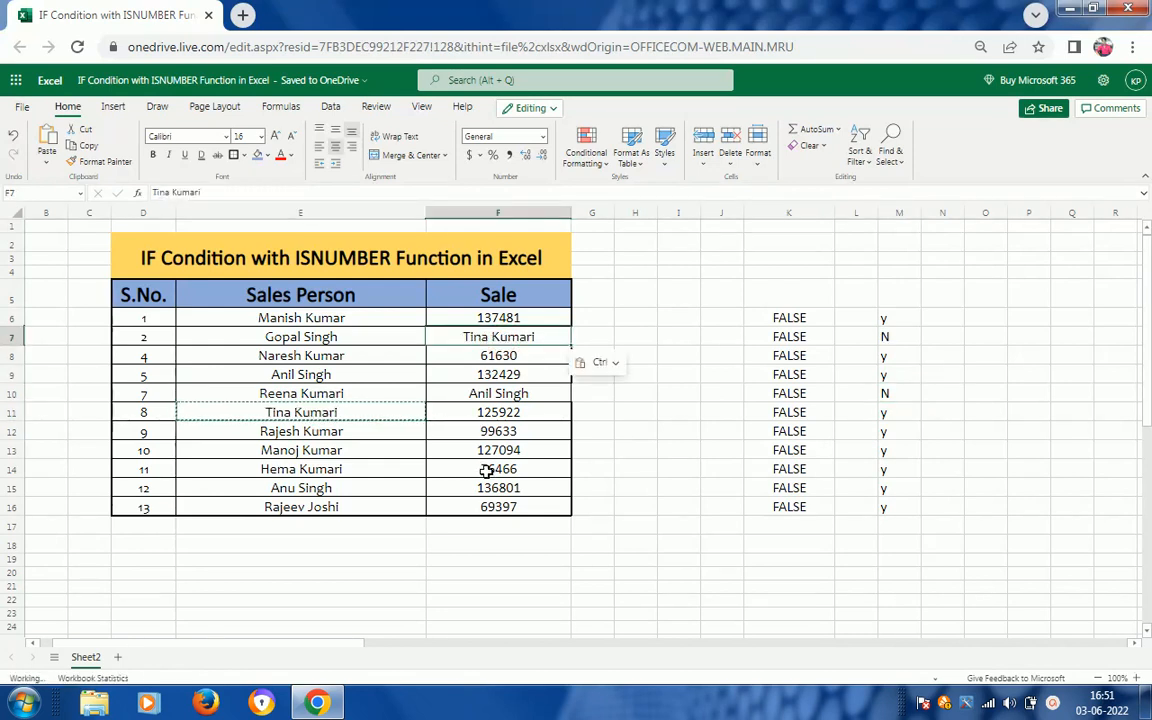
pyautogui.click(318, 462)
pyautogui.hotkey('ctrl', 'c')
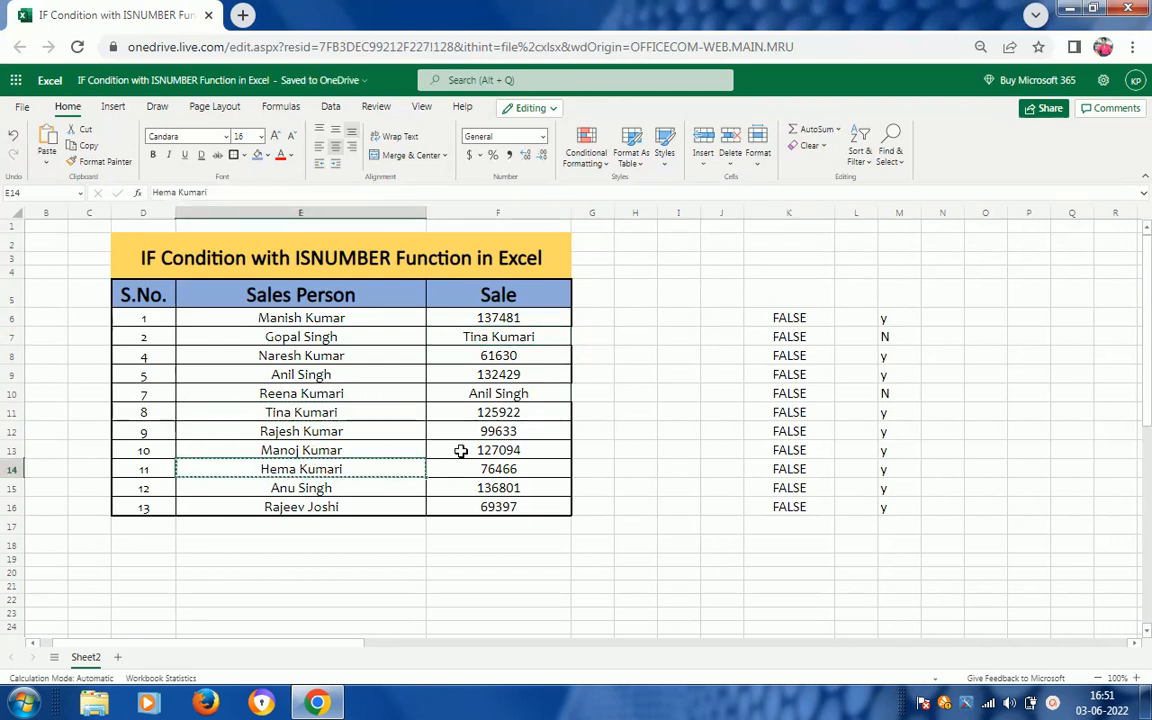
pyautogui.click(488, 465)
pyautogui.hotkey('ctrl', 'v')
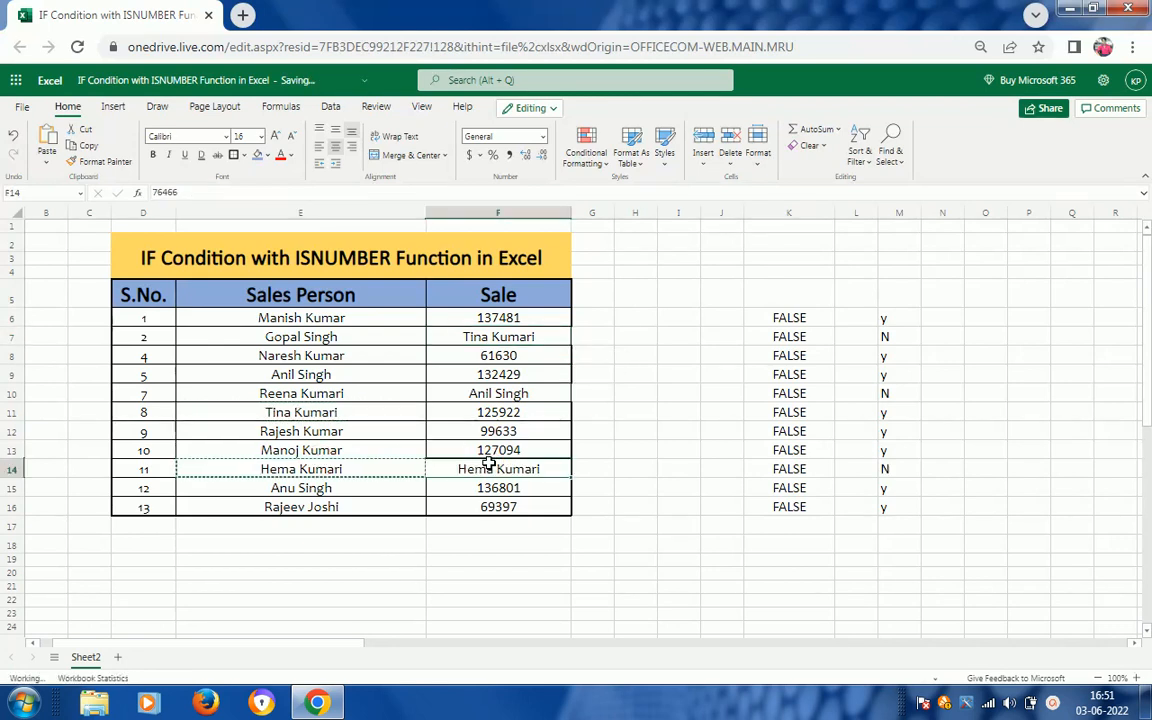
# Replace the sale value in F13 with a copy of the name in E11.
pyautogui.click(295, 410)
pyautogui.hotkey('ctrl', 'c')
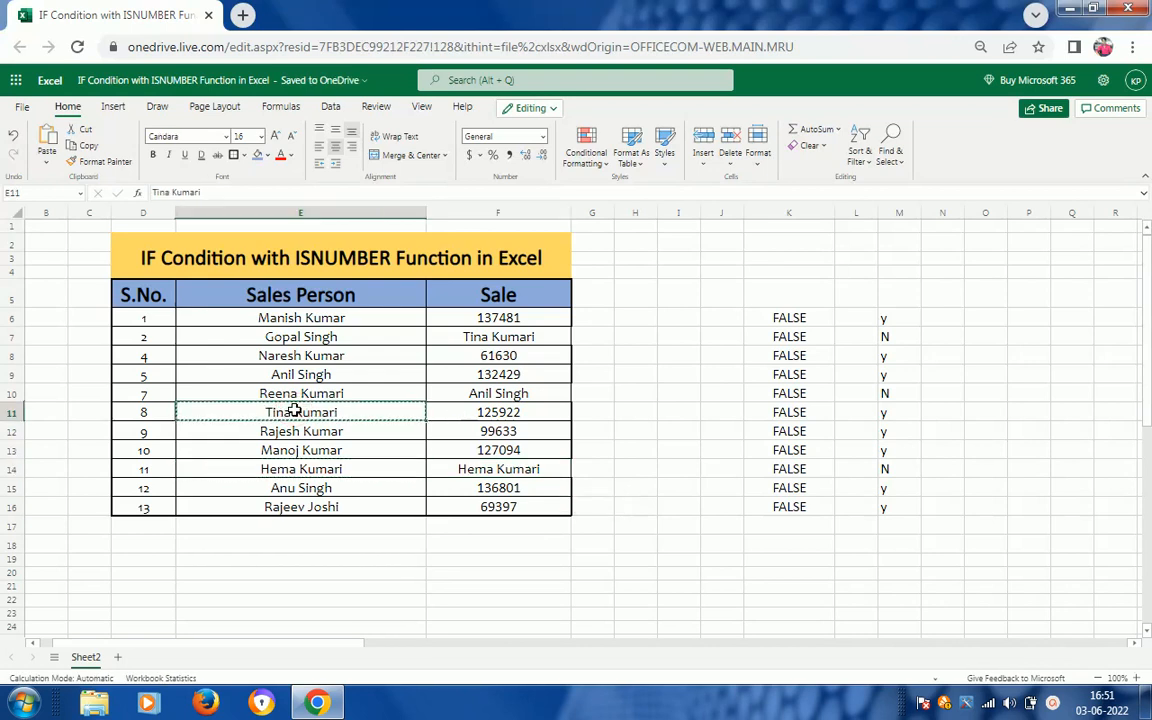
pyautogui.click(468, 449)
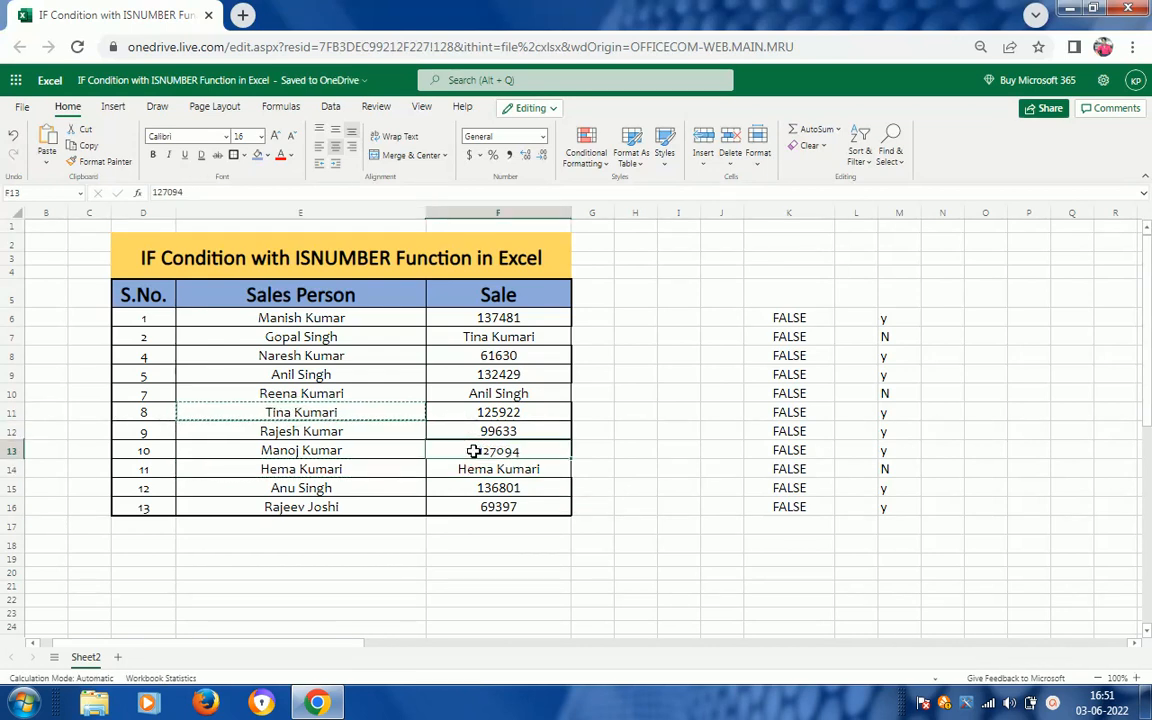
pyautogui.hotkey('ctrl', 'v')
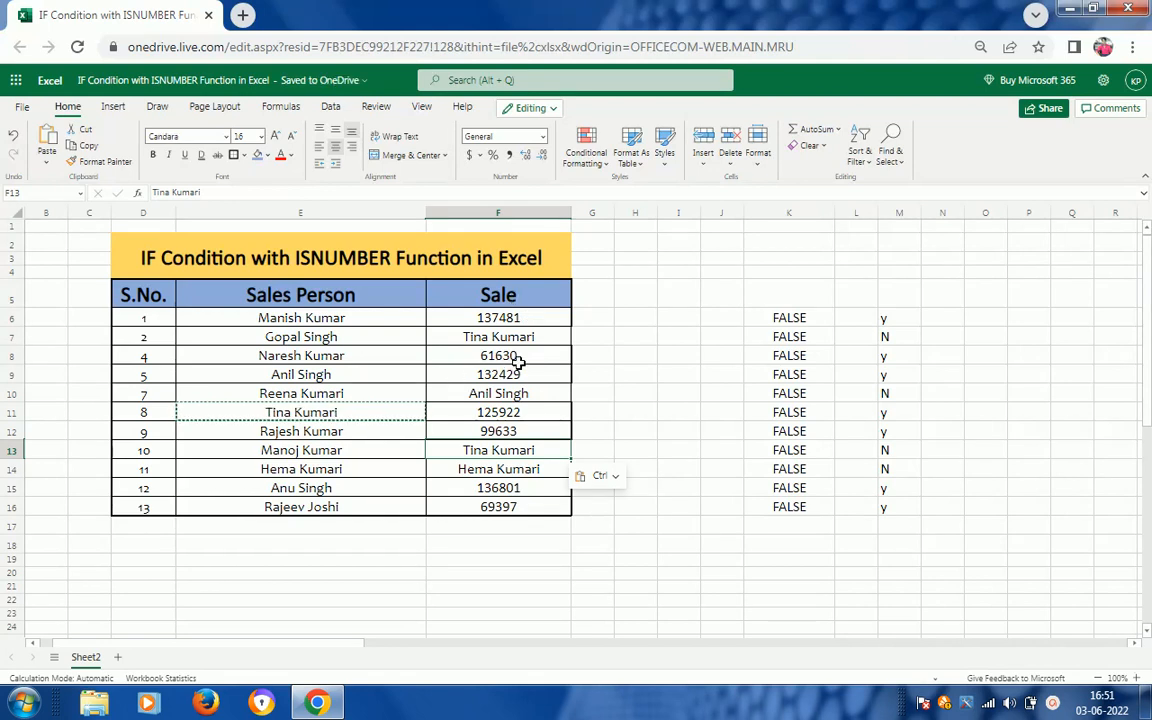
# Compare the Sale entries in rows 6, 7, 13 and 14 with their IF results in column M.
pyautogui.click(345, 318)
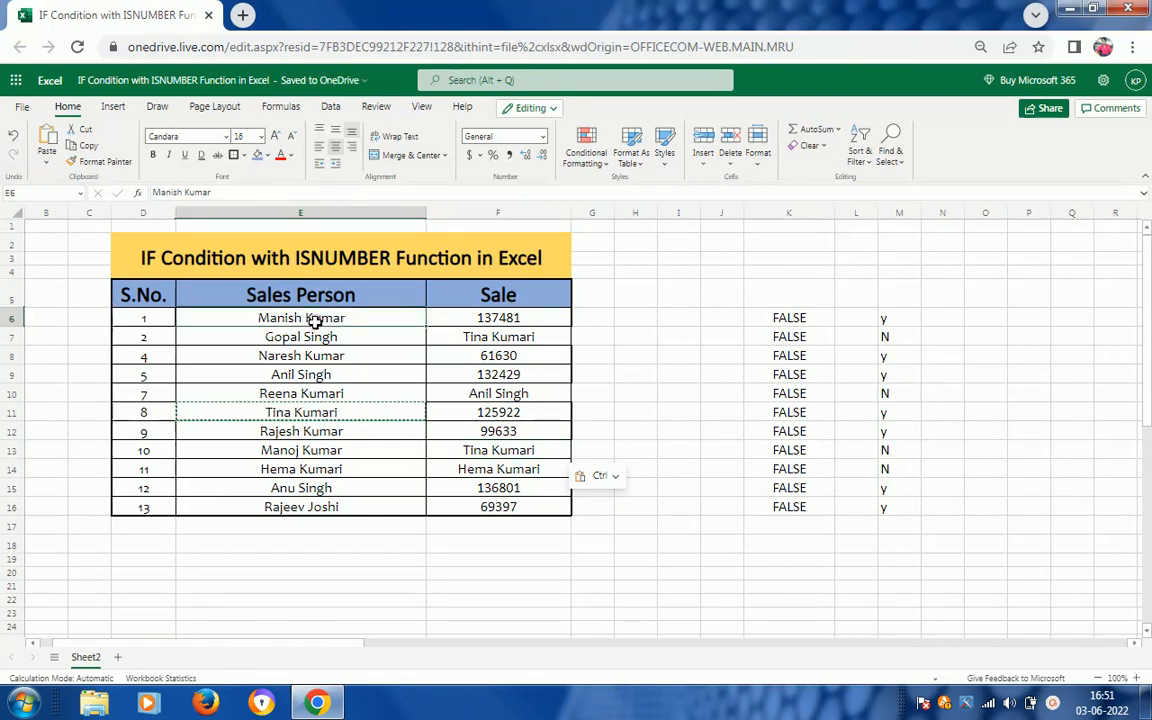
pyautogui.click(896, 322)
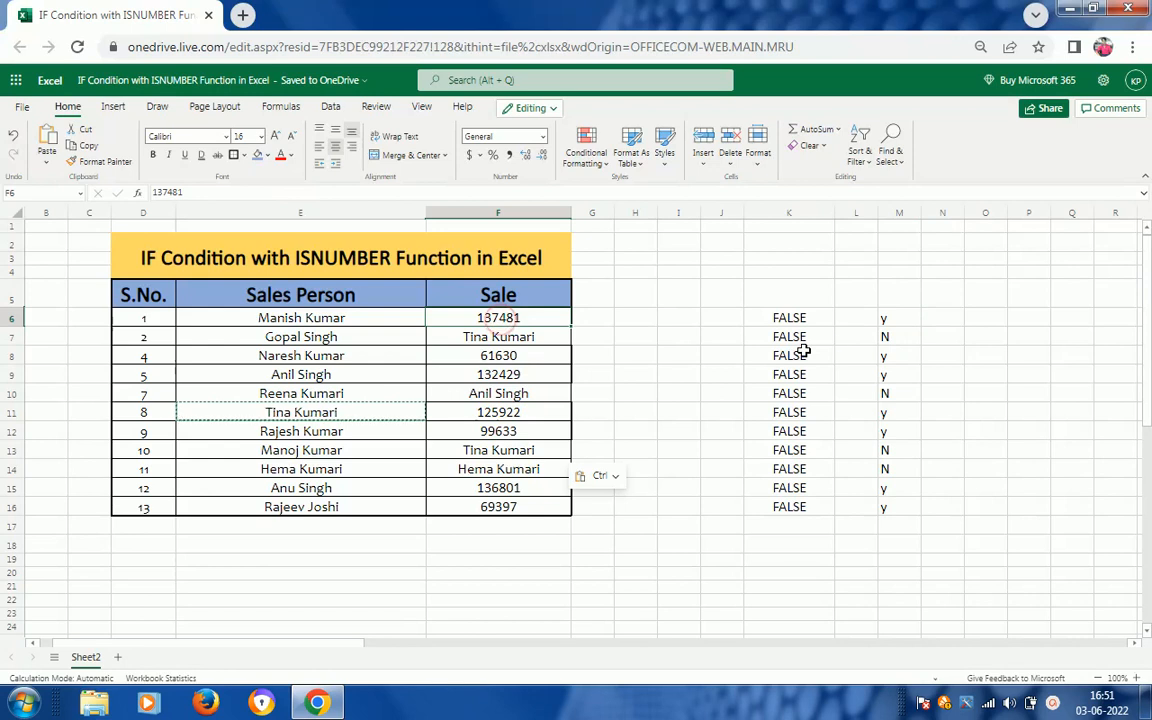
pyautogui.click(904, 328)
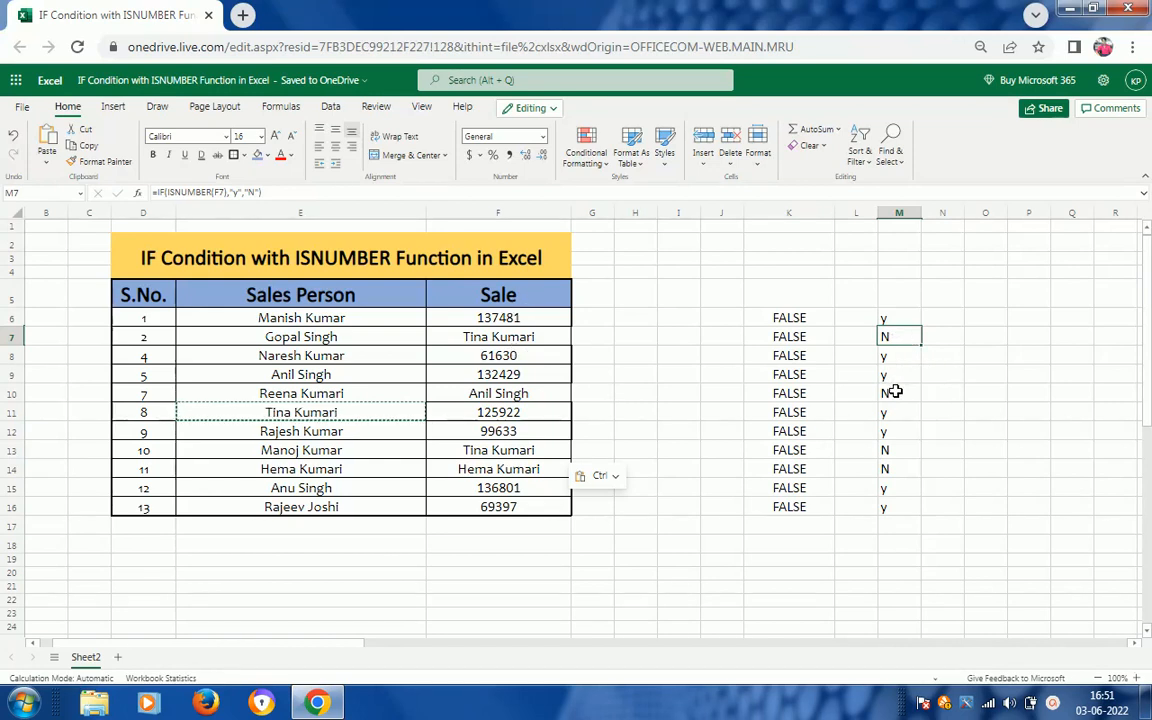
pyautogui.click(889, 449)
pyautogui.click(888, 466)
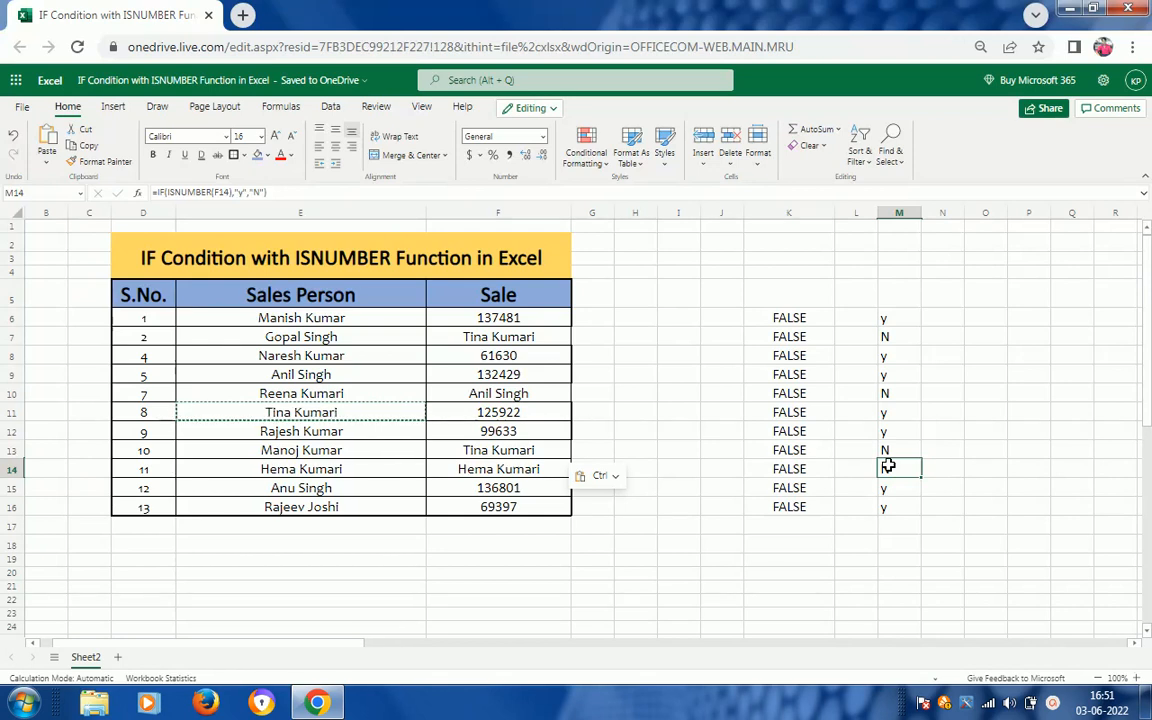
pyautogui.click(898, 329)
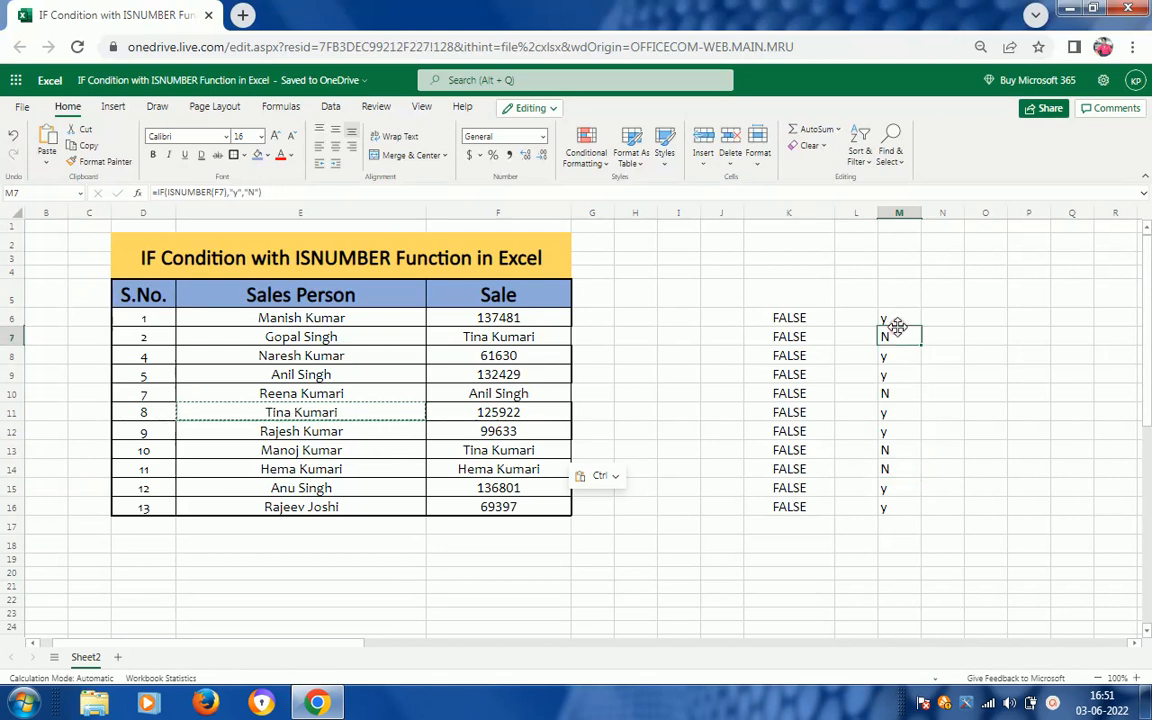
# Open the IF formula in M6 and review its ISNUMBER test and its "y" and "N" arguments piece by piece.
pyautogui.click(906, 316)
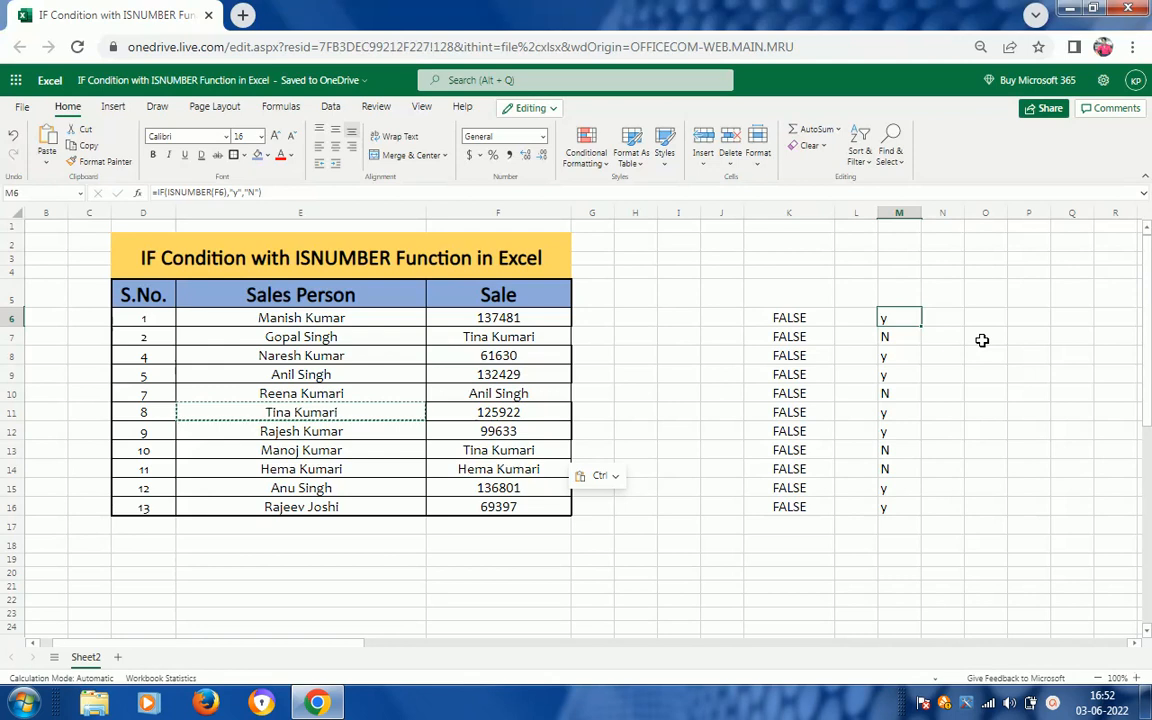
pyautogui.press('F2')
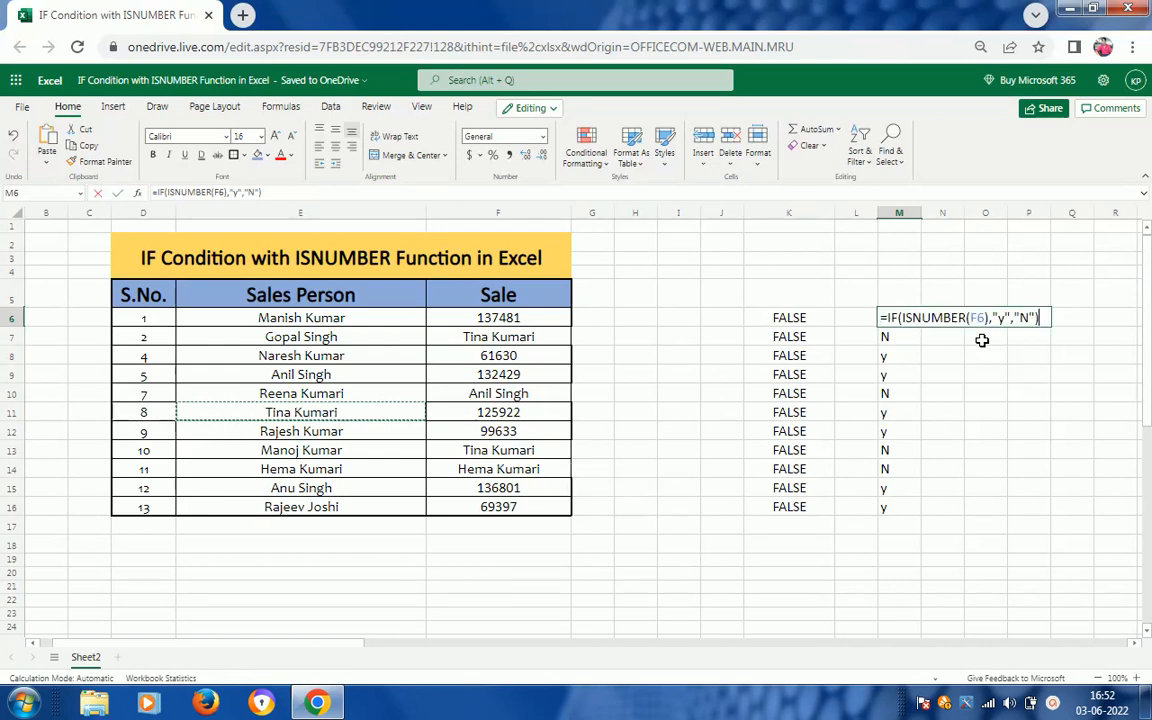
pyautogui.press('Left')
pyautogui.press('Left')
pyautogui.press('Left')
pyautogui.press('Left')
pyautogui.press('Left')
pyautogui.press('Left')
pyautogui.press('Left')
pyautogui.press('Left')
pyautogui.press('Left')
pyautogui.press('Left')
pyautogui.press('Left')
pyautogui.press('Left')
pyautogui.press('Left')
pyautogui.press('Left')
pyautogui.press('Left')
pyautogui.press('Left')
pyautogui.press('Left')
pyautogui.press('Left')
pyautogui.press('Left')
pyautogui.press('Left')
pyautogui.press('Left')
pyautogui.press('Left')
pyautogui.press('Left')
pyautogui.press('Left')
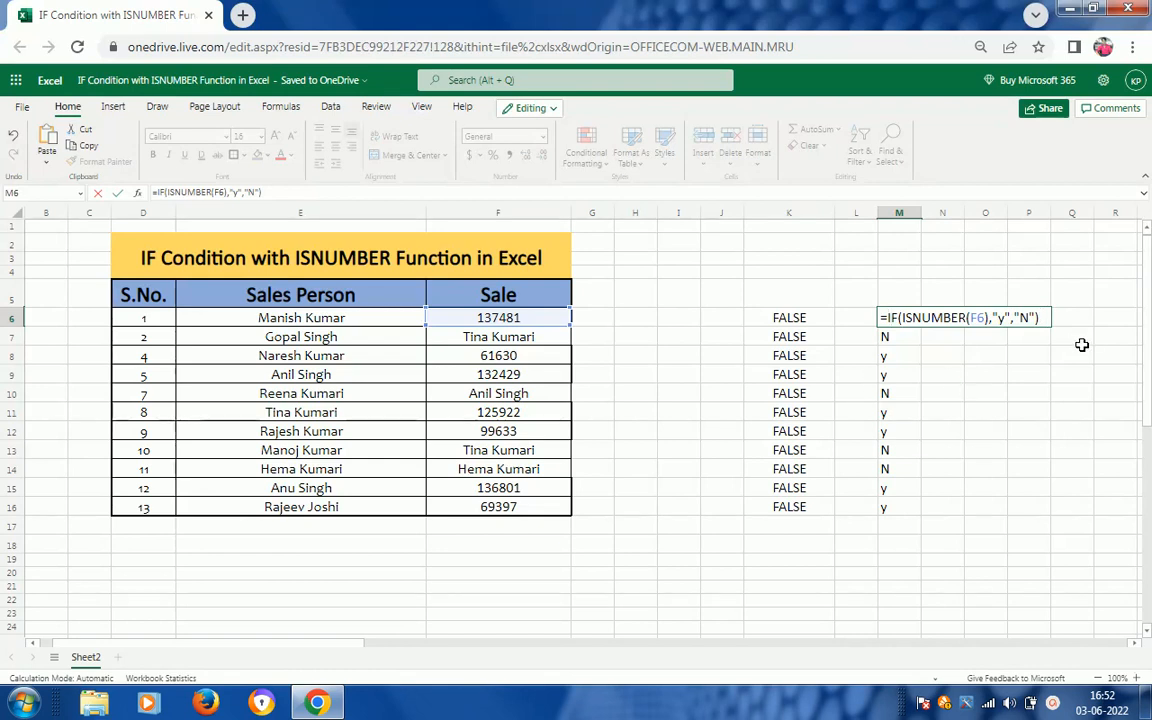
pyautogui.hotkey('ctrl', 'Return')
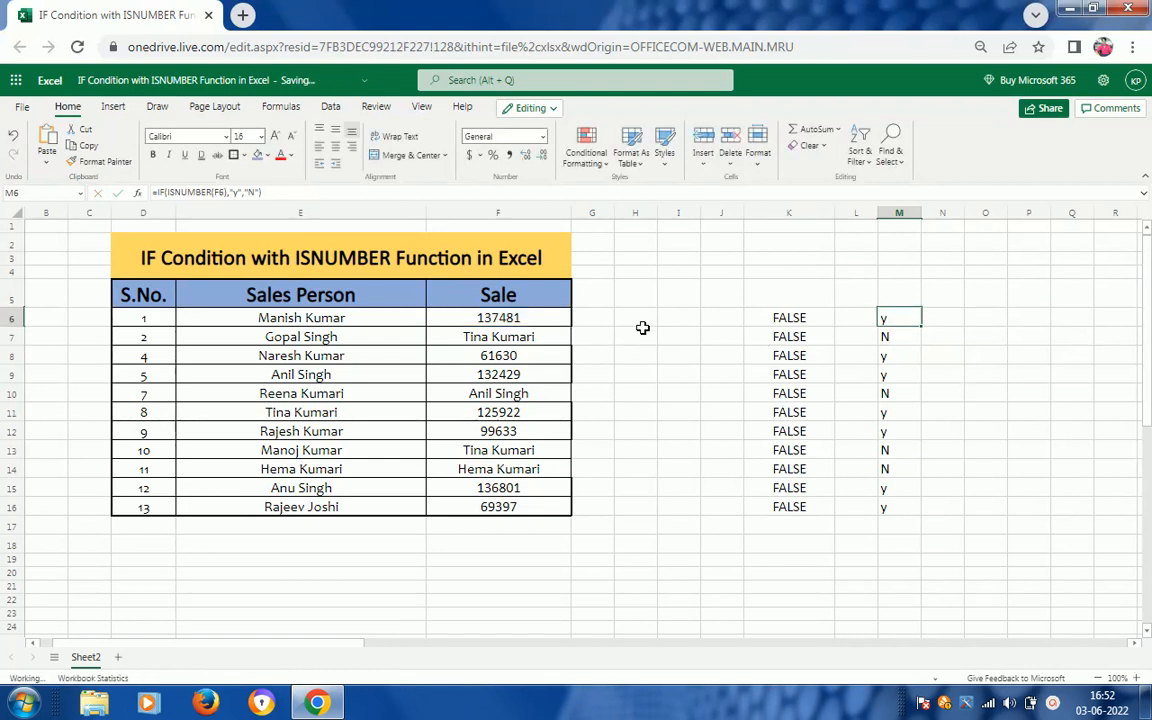
pyautogui.click(717, 317)
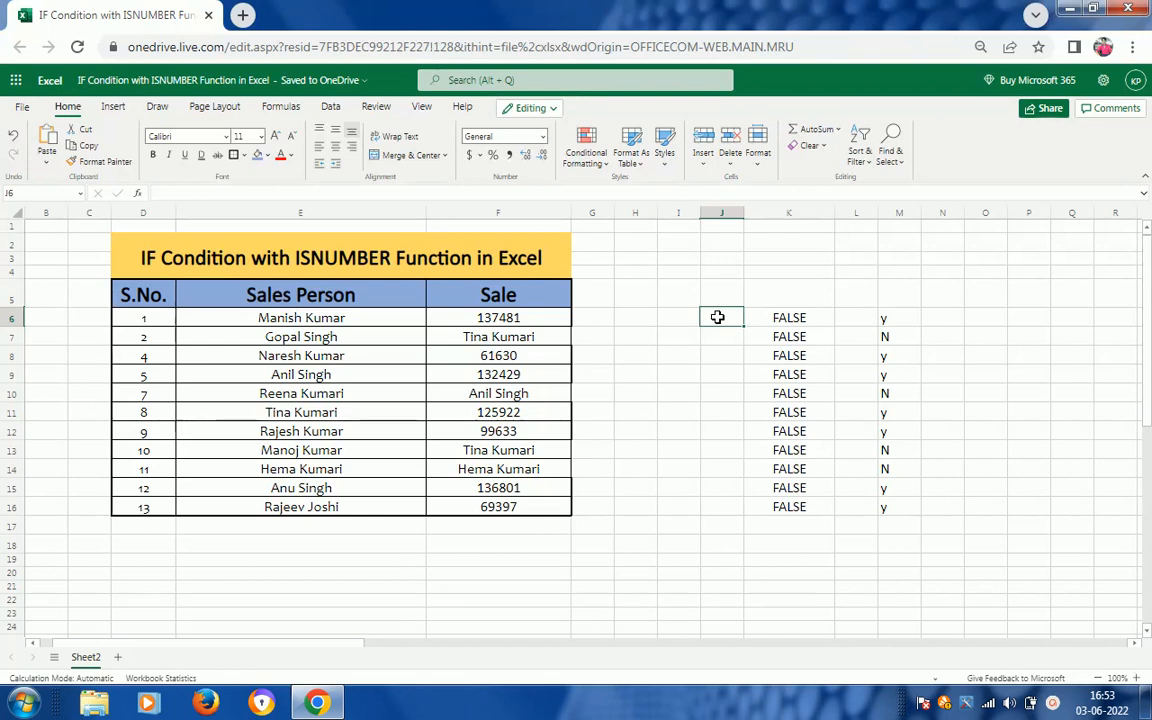
pyautogui.click(1055, 704)
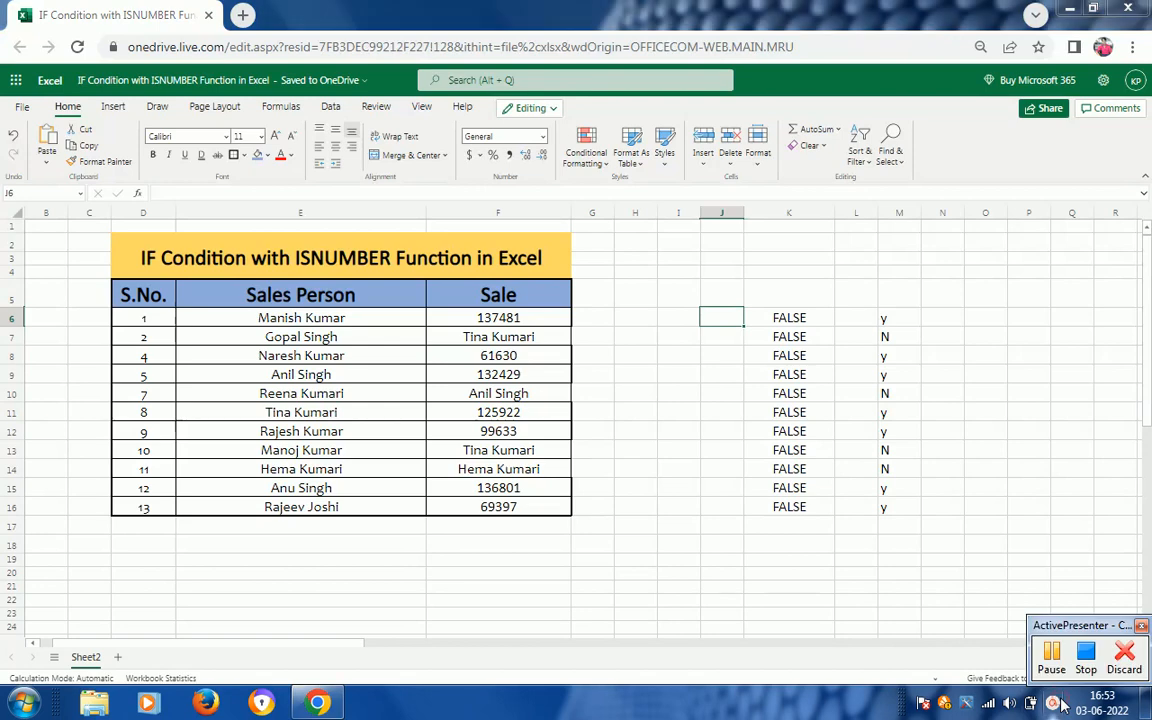